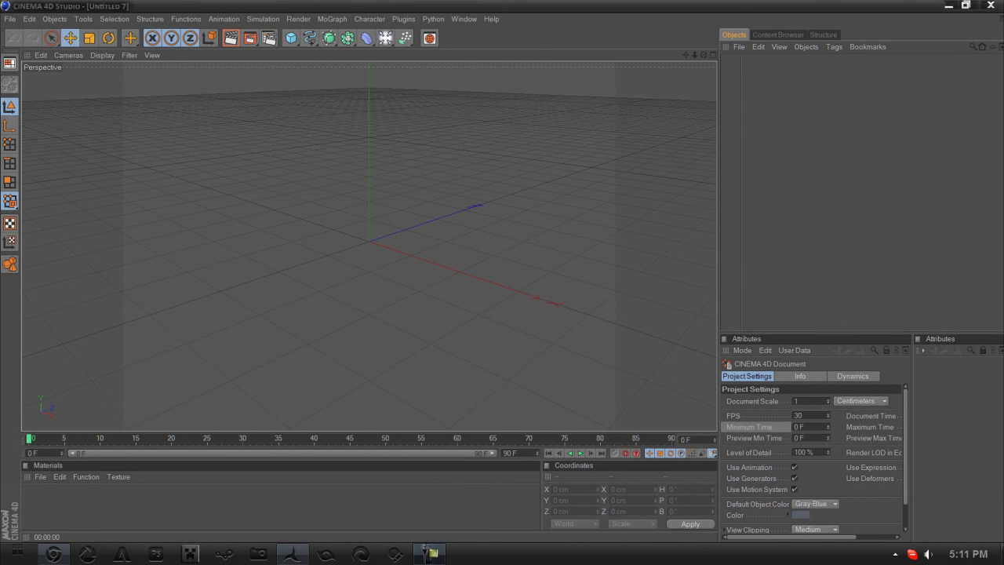
Set the render output size to the 1024 x 768 screen preset
{"action": "left_click", "coordinate": [270, 38]}
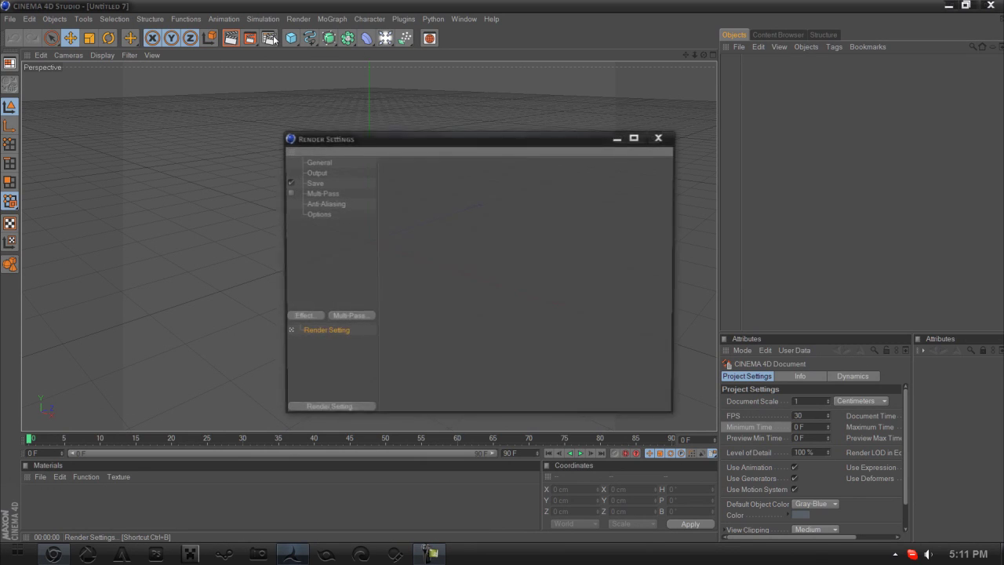
{"action": "left_click", "coordinate": [316, 173]}
{"action": "left_click", "coordinate": [395, 177]}
{"action": "mouse_move", "coordinate": [416, 188]}
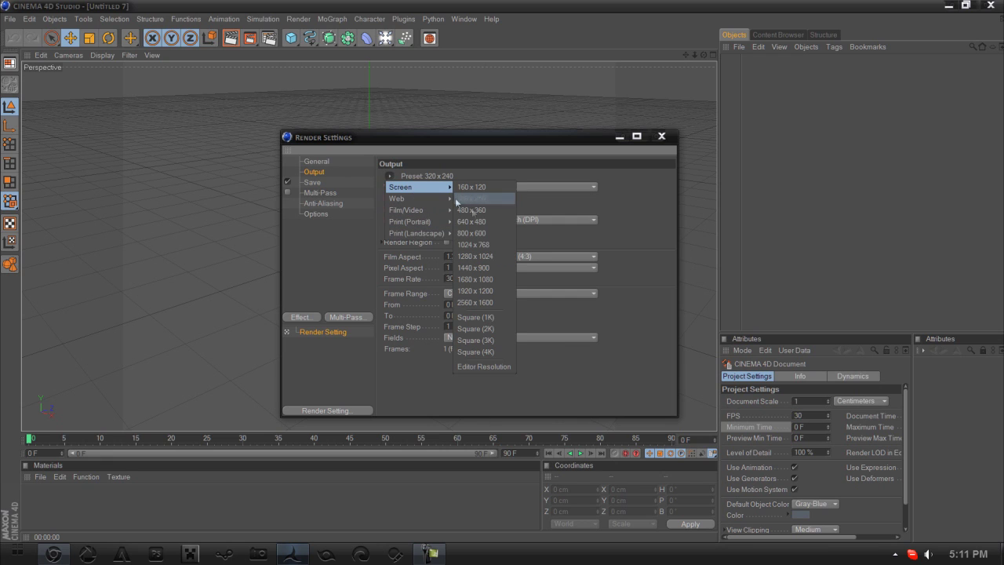
{"action": "left_click", "coordinate": [475, 244]}
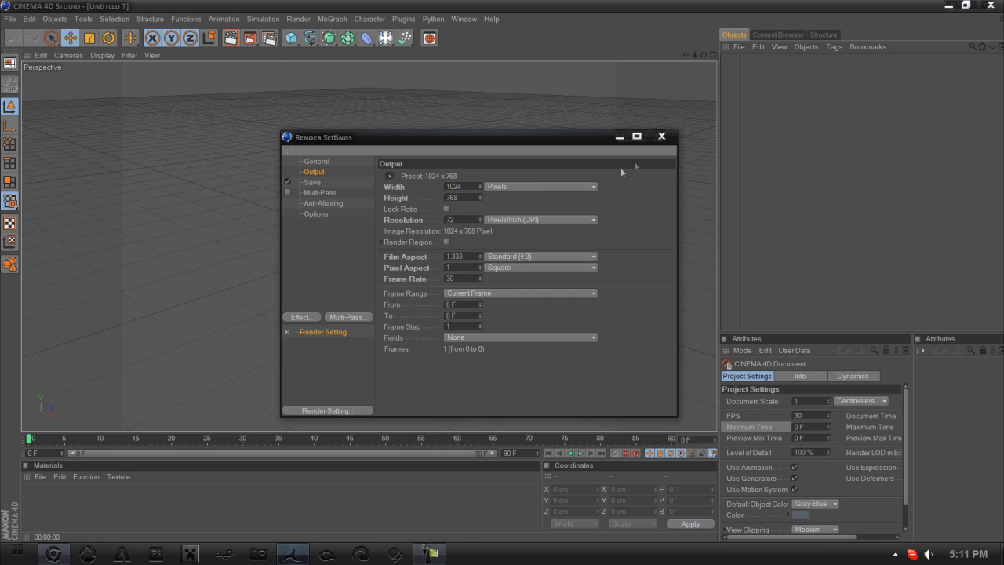
{"action": "left_click", "coordinate": [663, 137]}
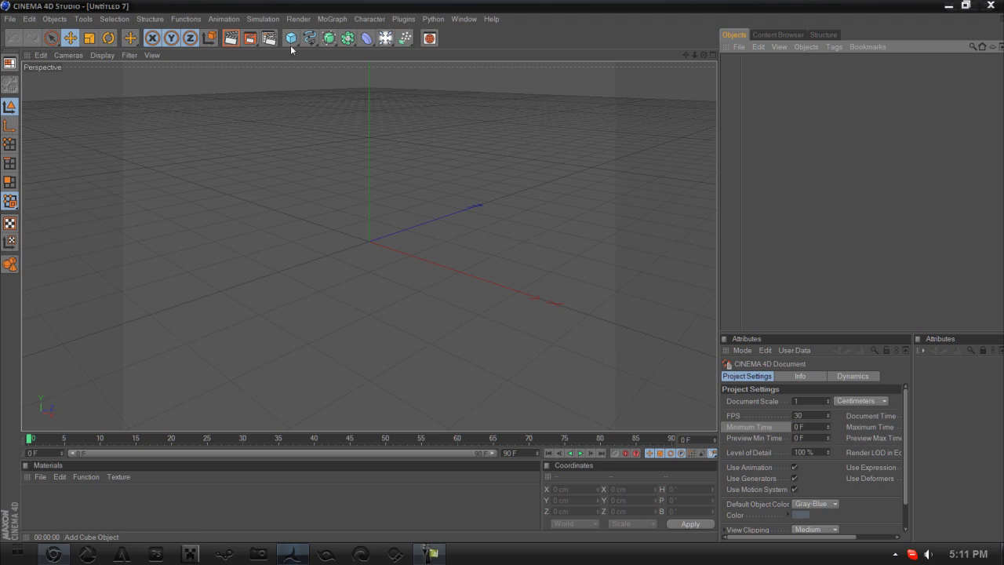
Add a diamond 4-Side spline and set its a dimension to 285 cm and b to 99 cm
{"action": "mouse_move", "coordinate": [704, 54]}
{"action": "left_mouse_down"}
{"action": "mouse_move", "coordinate": [773, 67]}
{"action": "mouse_move", "coordinate": [710, 56]}
{"action": "left_mouse_up"}
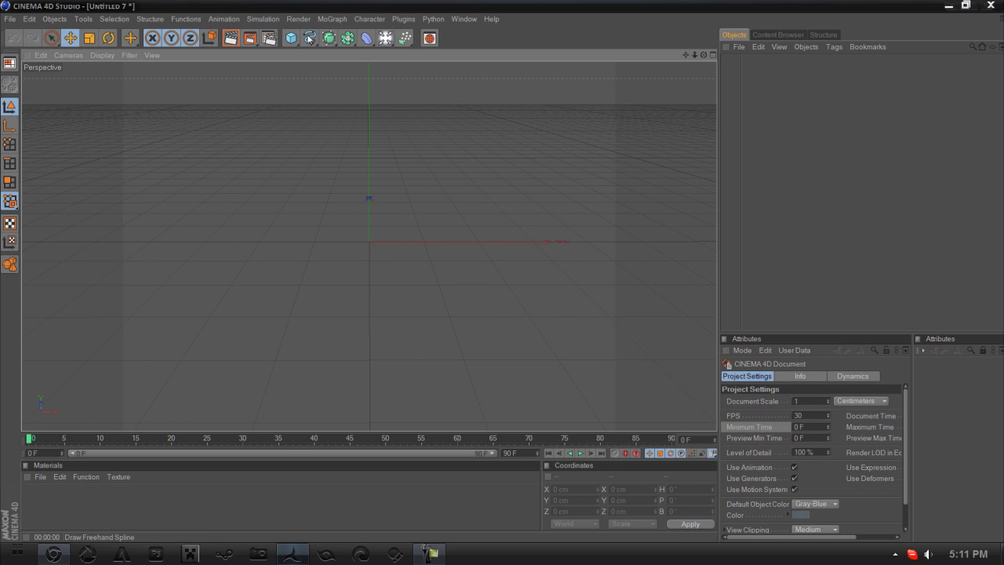
{"action": "left_click_drag", "start_coordinate": [309, 38], "coordinate": [411, 92]}
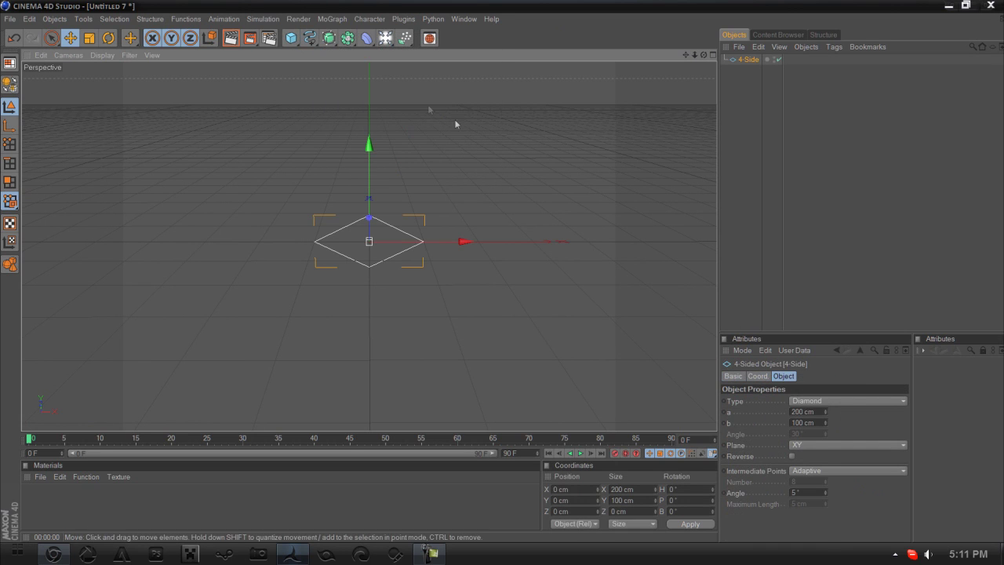
{"action": "left_click", "coordinate": [820, 413]}
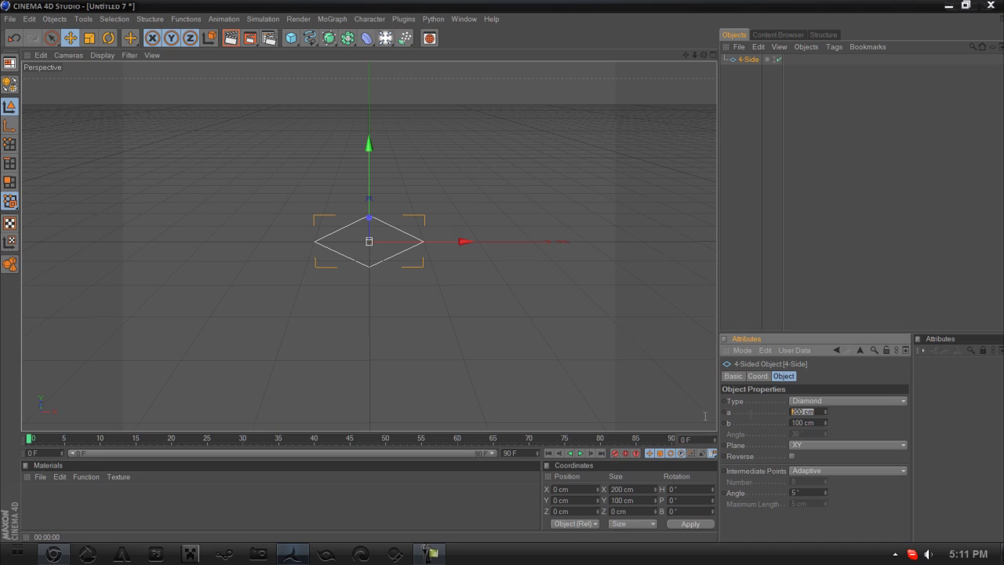
{"action": "type", "text": "10"}
{"action": "key", "text": "BackSpace"}
{"action": "key", "text": "BackSpace"}
{"action": "type", "text": "285"}
{"action": "key", "text": "Return"}
{"action": "left_click", "coordinate": [824, 425]}
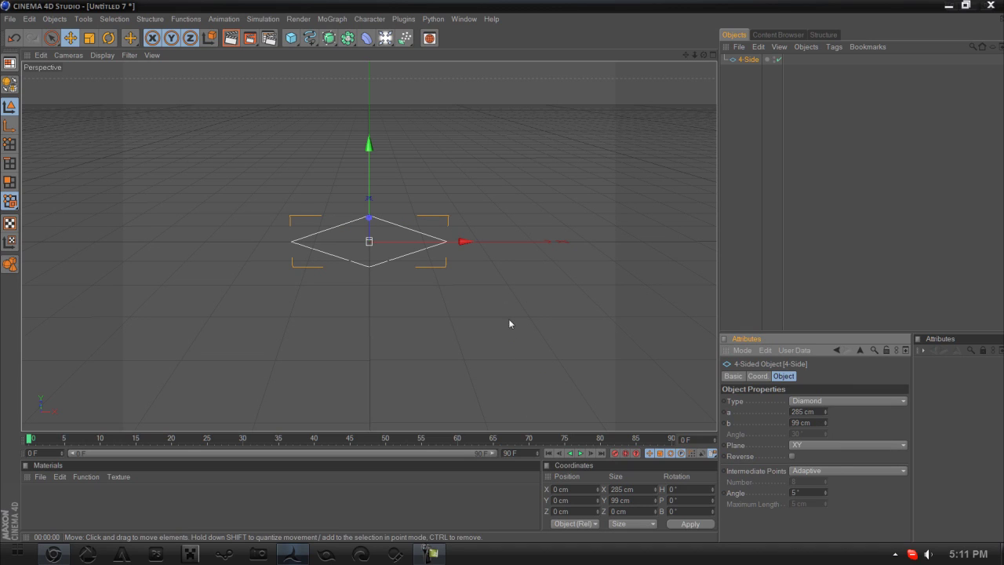
Set the diamond spline's pitch rotation to 90° so it lies flat
{"action": "left_click", "coordinate": [686, 499]}
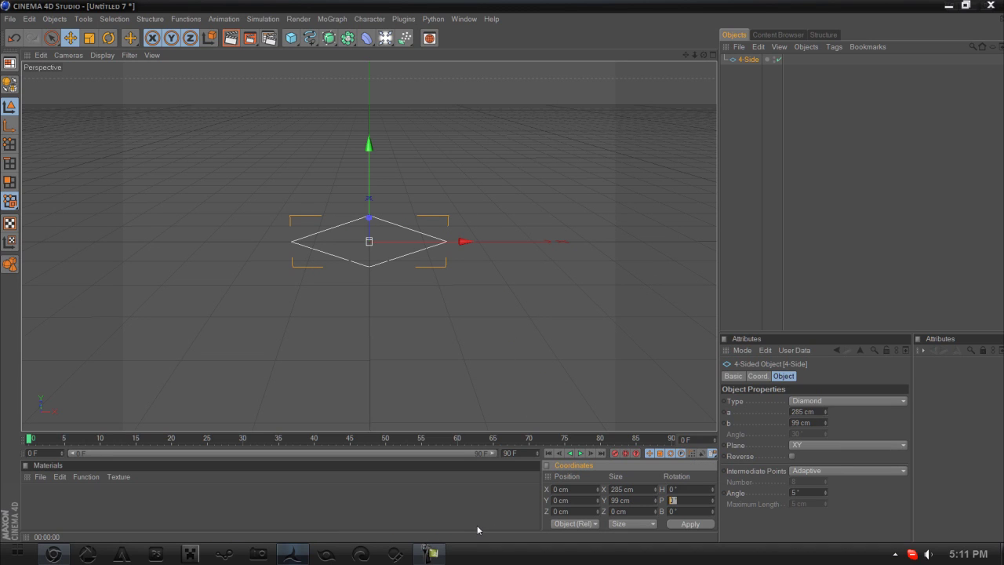
{"action": "type", "text": "90"}
{"action": "key", "text": "Return"}
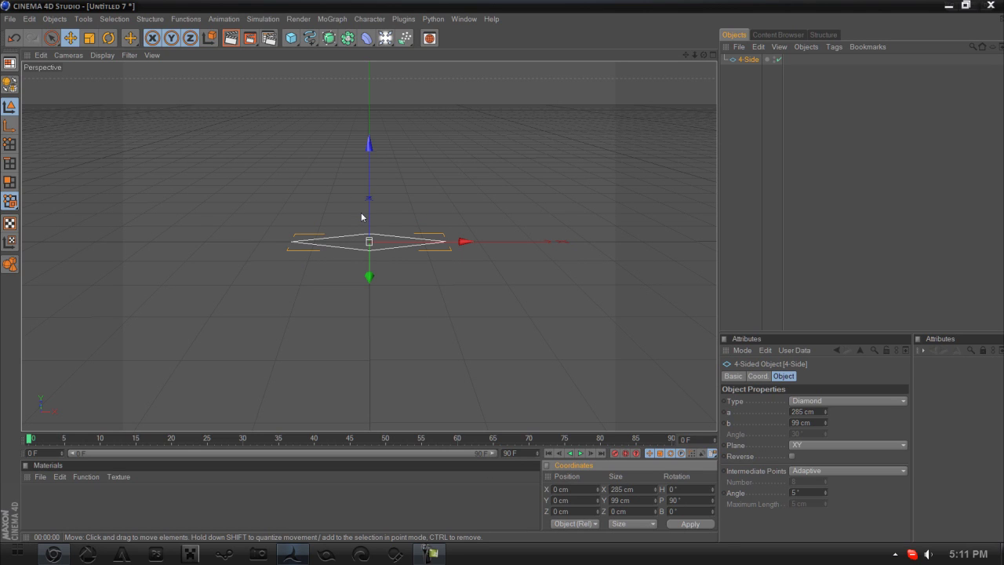
Add a Loft NURBS object and make the 4-Side spline its child
{"action": "left_click_drag", "start_coordinate": [703, 55], "coordinate": [668, 73]}
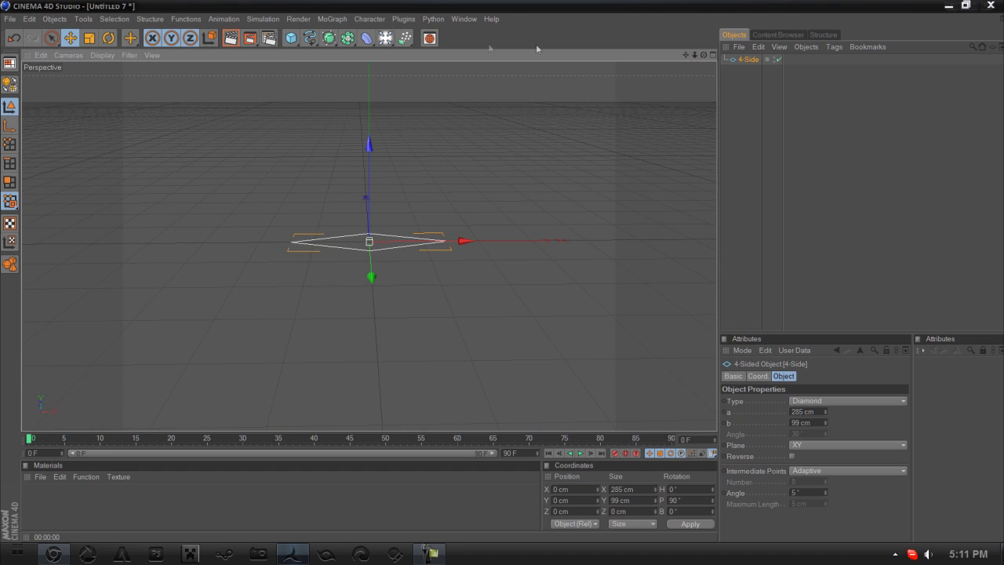
{"action": "left_click", "coordinate": [477, 214]}
{"action": "left_click_drag", "start_coordinate": [328, 38], "coordinate": [453, 67]}
{"action": "left_click", "coordinate": [756, 110]}
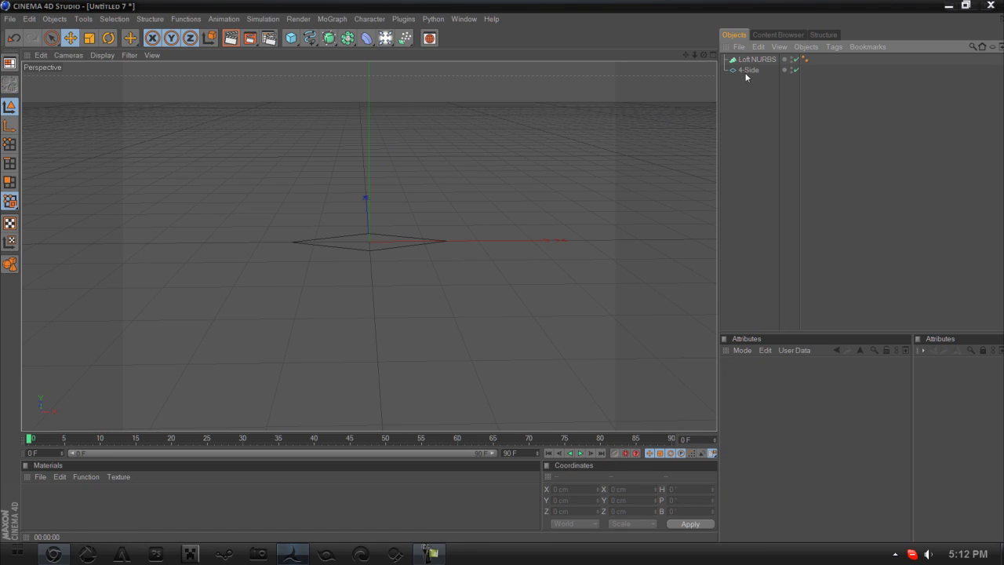
{"action": "left_click_drag", "start_coordinate": [749, 74], "coordinate": [757, 62]}
Rename the Loft NURBS object "dds blade"
{"action": "double_click", "coordinate": [757, 61]}
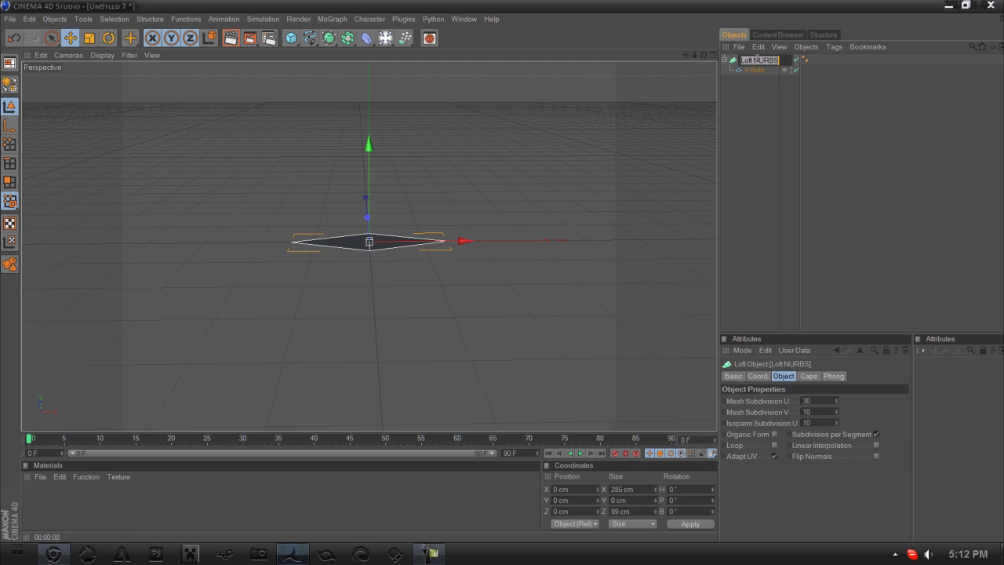
{"action": "type", "text": "ddd"}
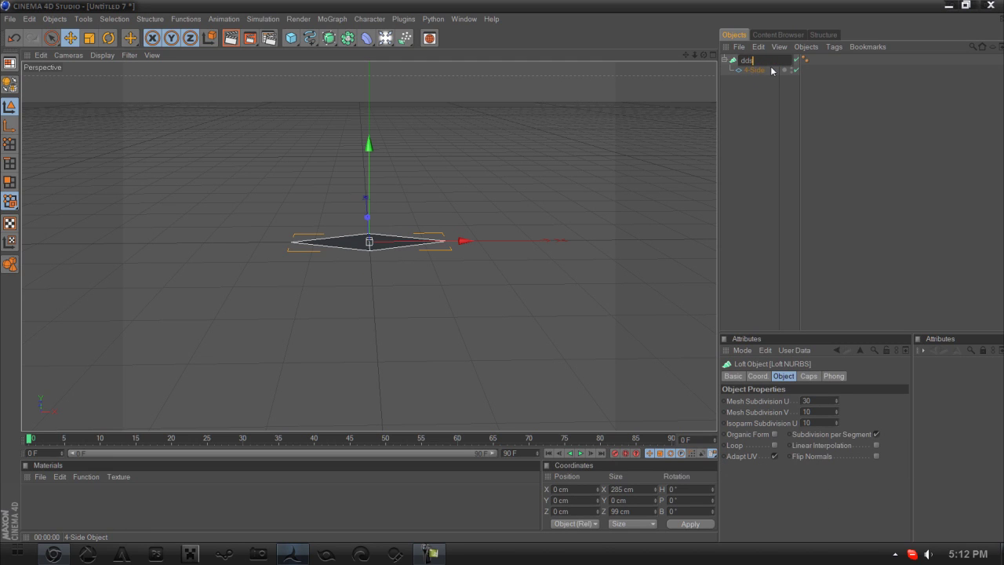
{"action": "type", "text": " blade\\"}
{"action": "key", "text": "Return"}
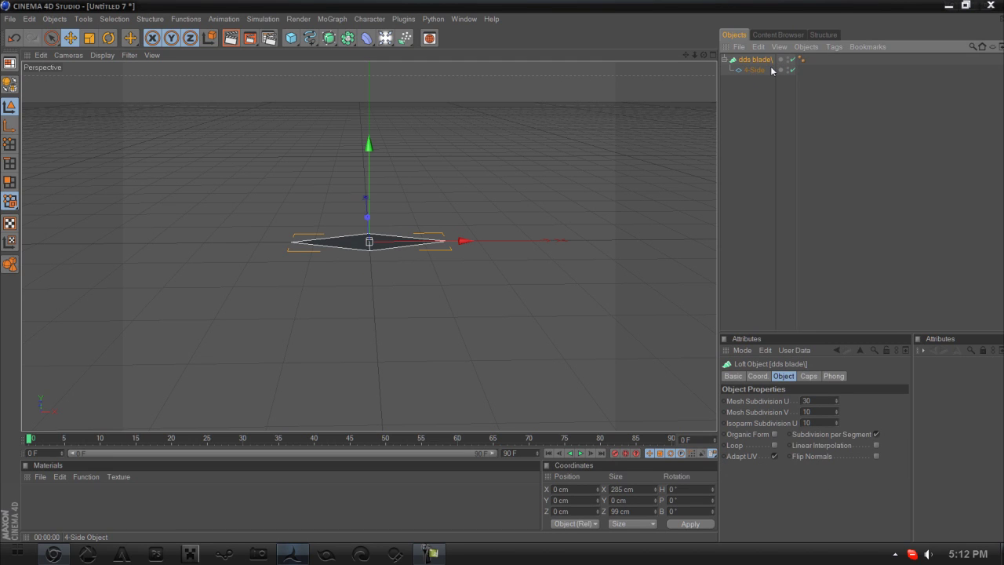
{"action": "double_click", "coordinate": [757, 60]}
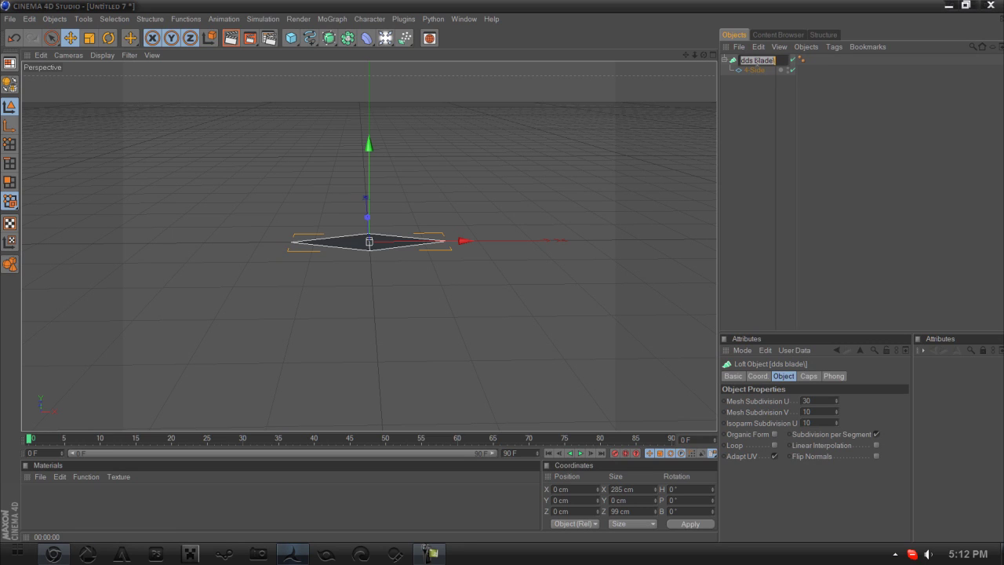
{"action": "key", "text": "End"}
{"action": "key", "text": "BackSpace"}
{"action": "key", "text": "Return"}
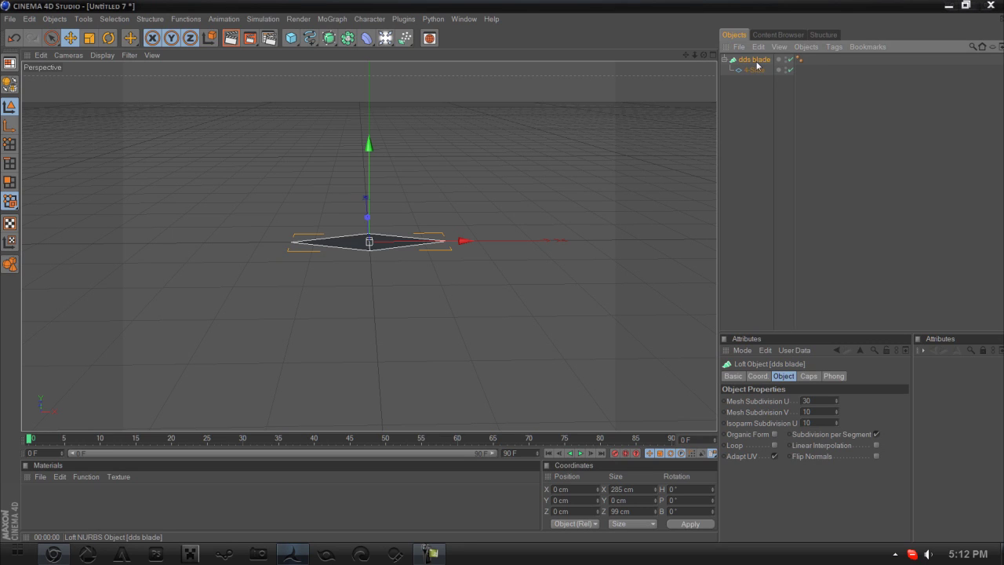
{"action": "left_click", "coordinate": [755, 98]}
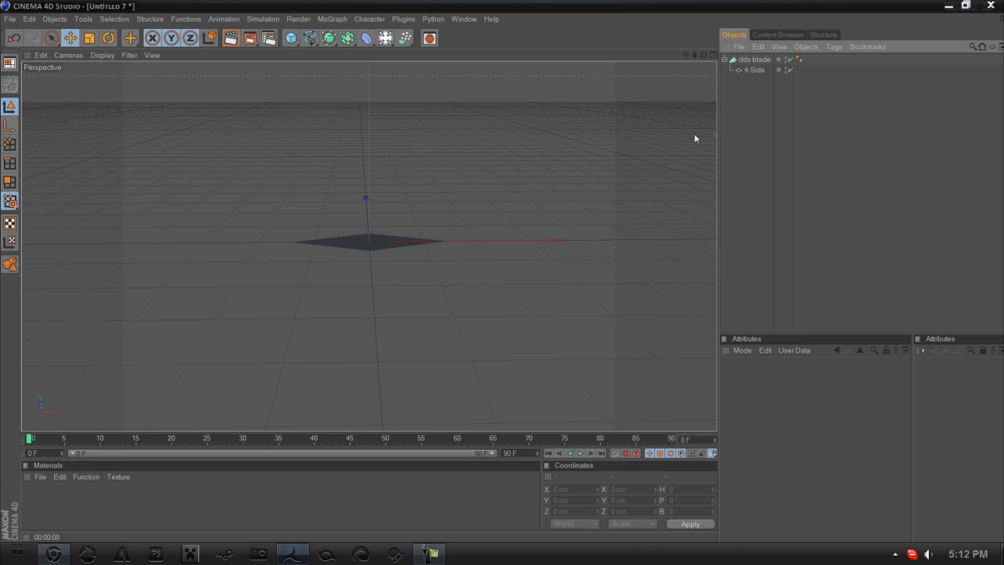
Duplicate the 4-Side spline inside the loft and raise the copy to about 304 cm in Y
{"action": "left_click", "coordinate": [753, 70]}
{"action": "left_click_drag", "start_coordinate": [757, 70], "coordinate": [758, 80], "text": "ctrl"}
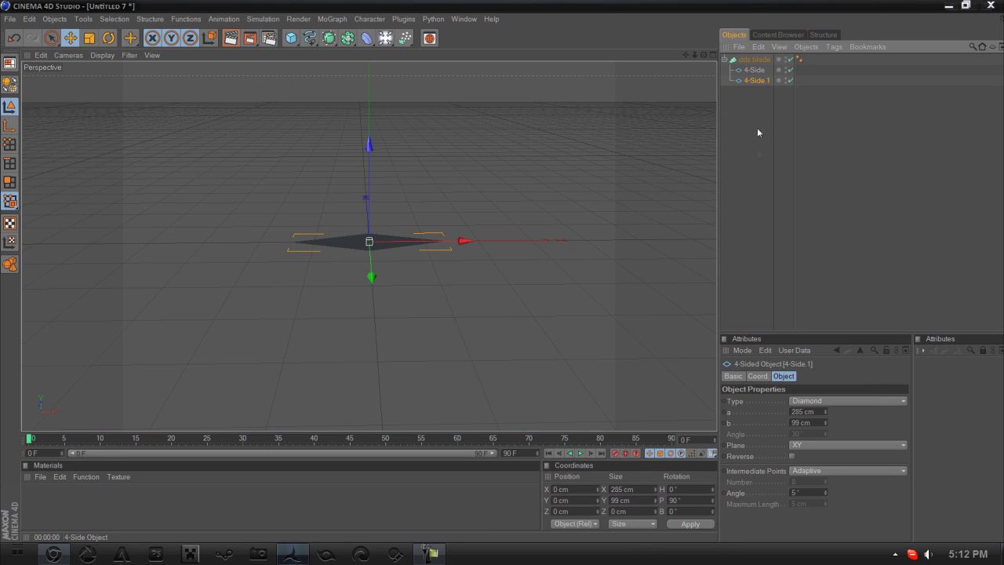
{"action": "left_click_drag", "start_coordinate": [366, 185], "coordinate": [371, 112]}
{"action": "left_click_drag", "start_coordinate": [684, 55], "coordinate": [655, 183]}
{"action": "scroll", "coordinate": [457, 115], "scroll_direction": "down", "scroll_amount": 3}
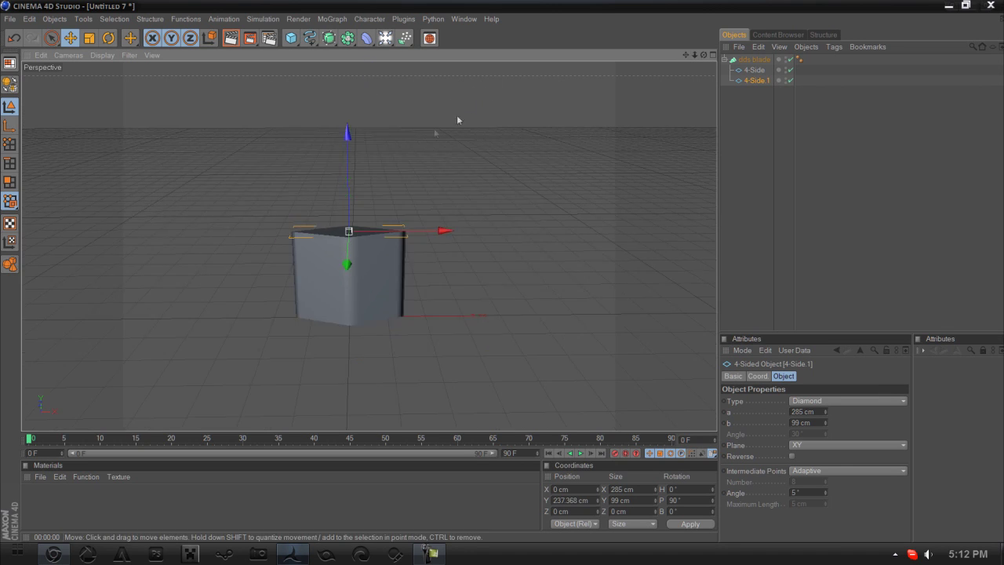
{"action": "left_click_drag", "start_coordinate": [356, 168], "coordinate": [352, 155]}
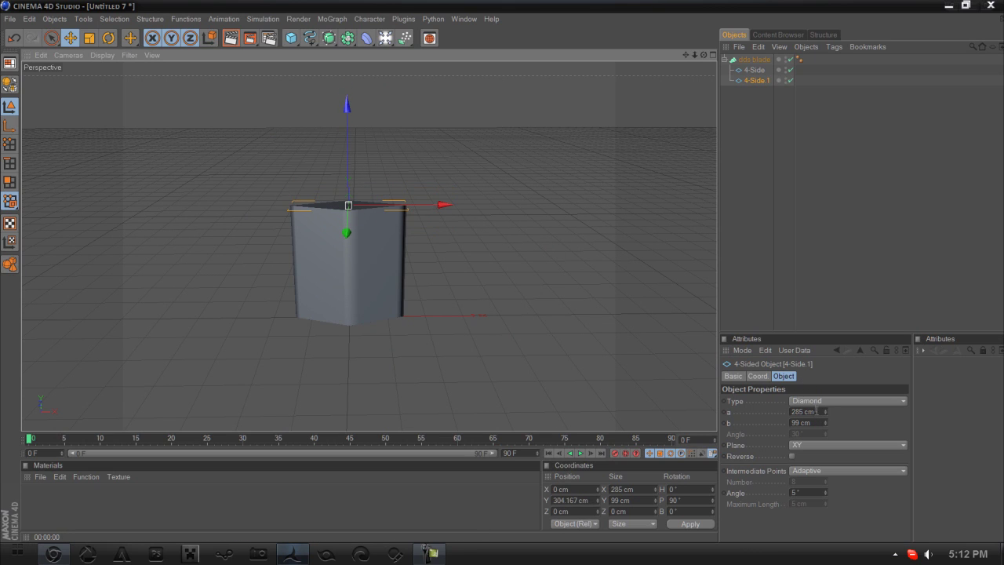
Set the raised spline copy's a dimension to 274 cm and b to 85 cm
{"action": "left_click", "coordinate": [816, 411]}
{"action": "type", "text": "27"}
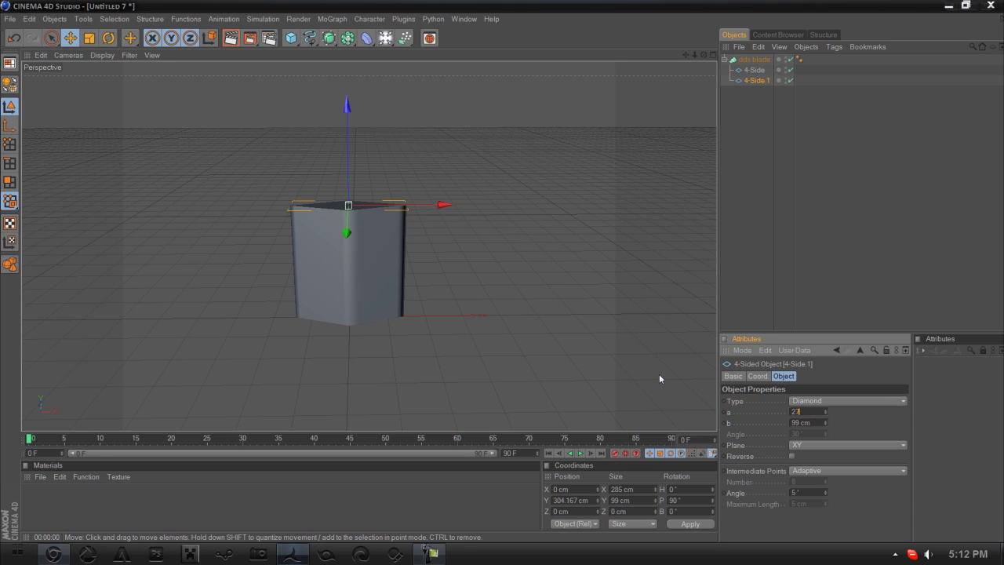
{"action": "type", "text": "4"}
{"action": "key", "text": "Return"}
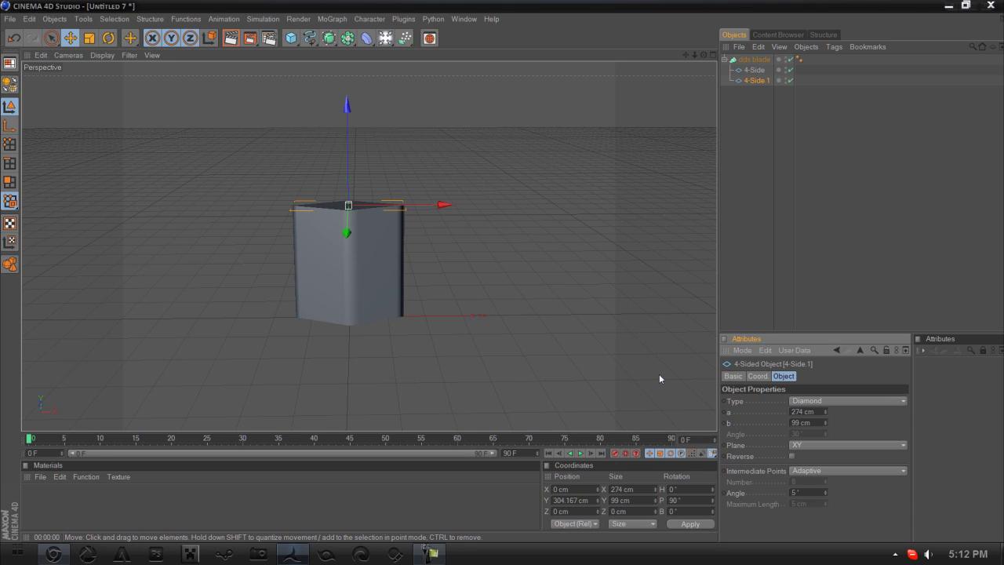
{"action": "left_click_drag", "start_coordinate": [704, 55], "coordinate": [830, 44]}
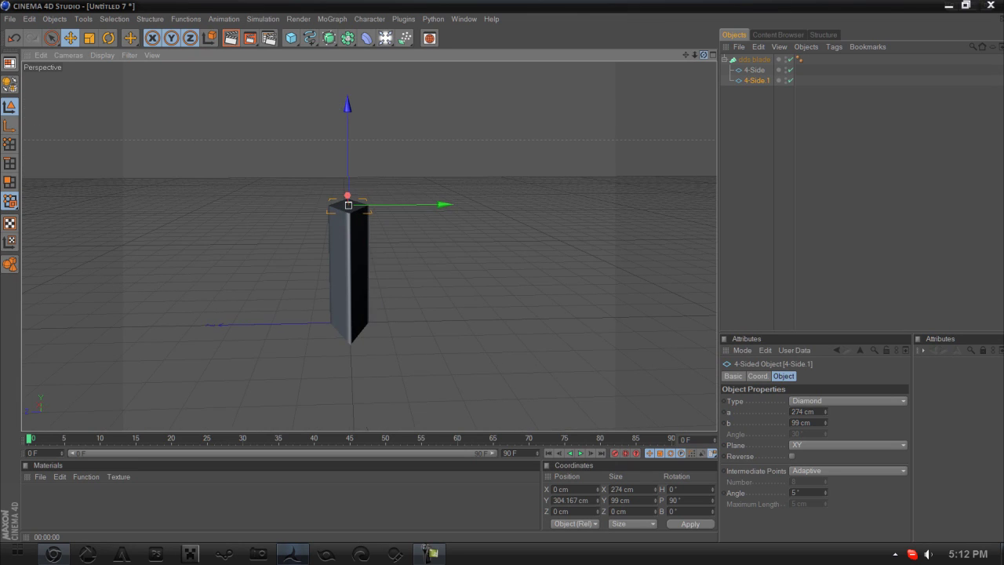
{"action": "double_click", "coordinate": [808, 423]}
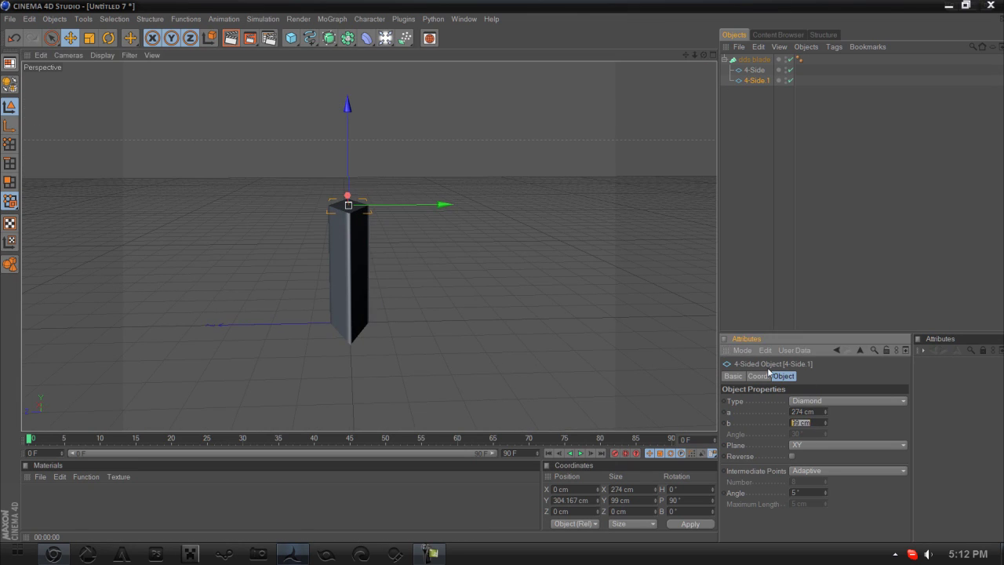
{"action": "type", "text": "80"}
{"action": "key", "text": "Return"}
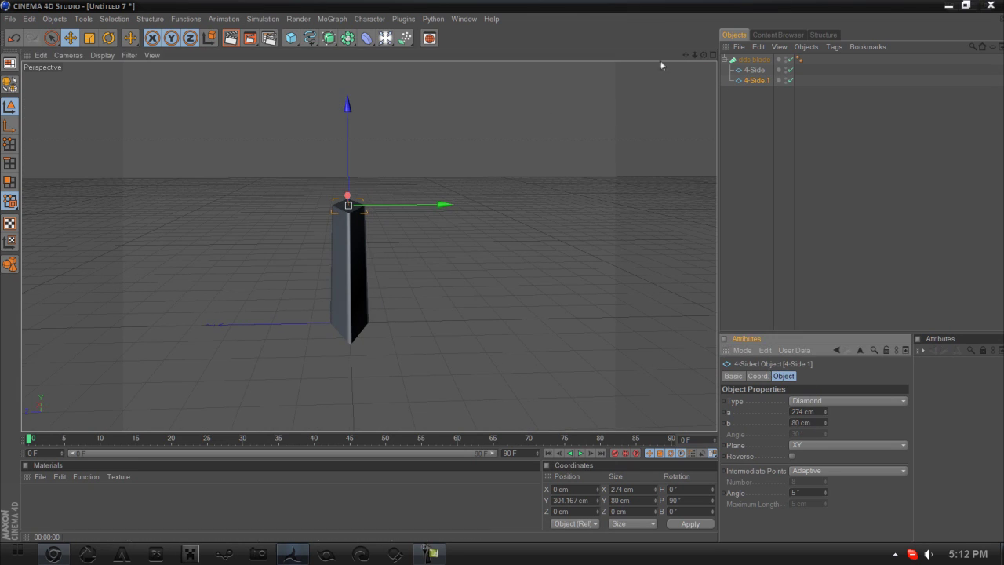
{"action": "left_click_drag", "start_coordinate": [816, 421], "coordinate": [650, 403]}
{"action": "type", "text": "85"}
{"action": "key", "text": "Return"}
{"action": "left_click_drag", "start_coordinate": [703, 55], "coordinate": [597, 42]}
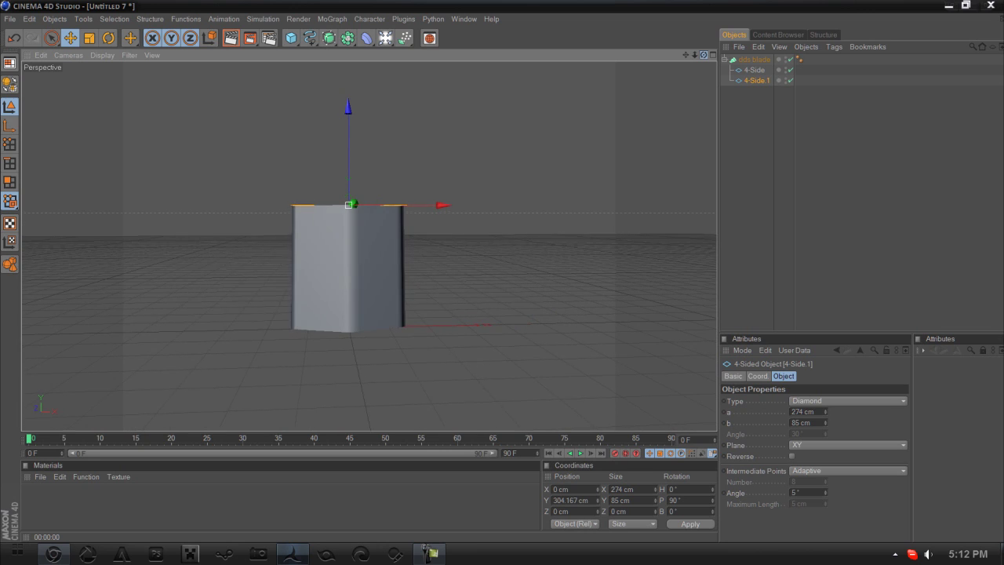
Duplicate the upper diamond spline inside the loft and raise the new copy to about 430 cm in Y
{"action": "left_click", "coordinate": [737, 98]}
{"action": "left_click", "coordinate": [754, 81]}
{"action": "left_click_drag", "start_coordinate": [754, 81], "coordinate": [762, 88], "text": "ctrl"}
{"action": "left_click_drag", "start_coordinate": [348, 149], "coordinate": [348, 96]}
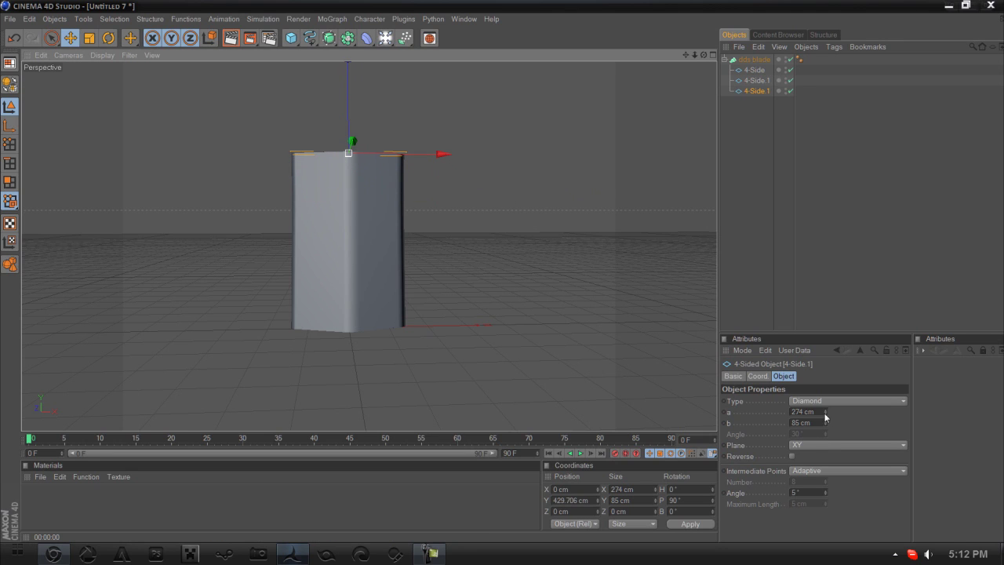
Set the topmost diamond's a dimension to 260 cm and b to 76 cm, and raise it slightly
{"action": "left_click", "coordinate": [824, 413]}
{"action": "type", "text": "260"}
{"action": "key", "text": "Return"}
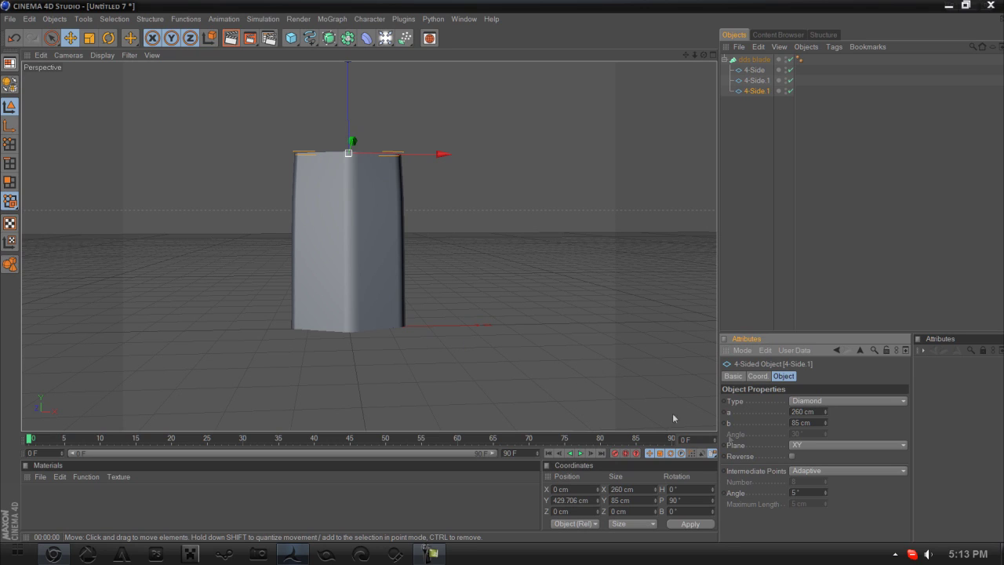
{"action": "left_click", "coordinate": [819, 422]}
{"action": "key", "text": "BackSpace"}
{"action": "type", "text": "76"}
{"action": "key", "text": "Return"}
{"action": "left_click_drag", "start_coordinate": [703, 55], "coordinate": [659, 56]}
{"action": "left_click_drag", "start_coordinate": [350, 112], "coordinate": [350, 103]}
Duplicate the topmost 260 cm diamond inside the loft and raise the copy to about 501 cm in Y
{"action": "left_click_drag", "start_coordinate": [703, 55], "coordinate": [820, 38]}
{"action": "left_click_drag", "start_coordinate": [684, 56], "coordinate": [685, 95]}
{"action": "scroll", "coordinate": [442, 185], "scroll_direction": "down", "scroll_amount": 2}
{"action": "left_click", "coordinate": [737, 101]}
{"action": "left_click", "coordinate": [756, 81]}
{"action": "left_click", "coordinate": [755, 91]}
{"action": "left_click_drag", "start_coordinate": [744, 94], "coordinate": [741, 101], "text": "ctrl"}
{"action": "left_click_drag", "start_coordinate": [349, 144], "coordinate": [349, 129]}
Rotate the new top diamond to a pitch of about 70° so the blade's upper end slopes sideways
{"action": "key", "text": "r"}
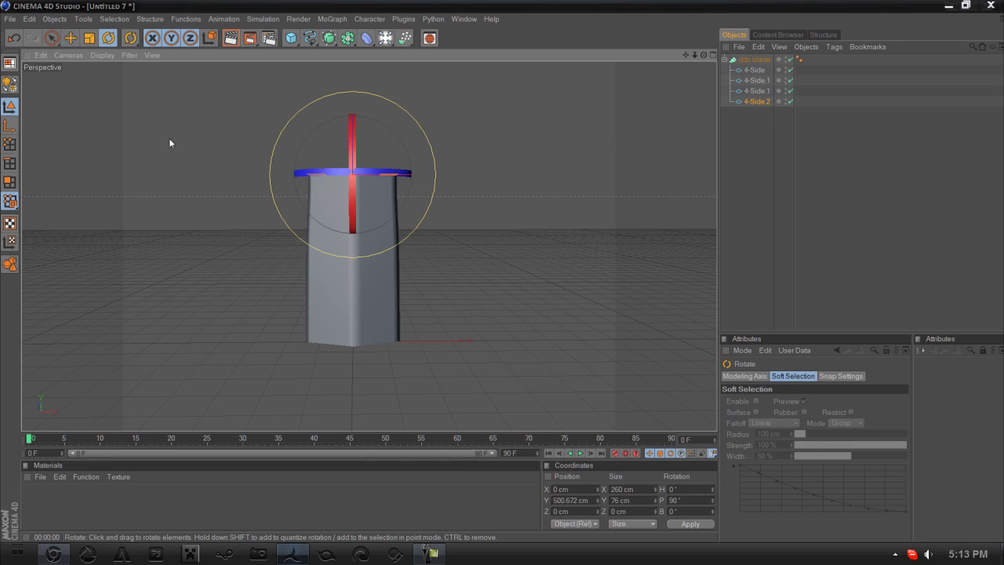
{"action": "left_click_drag", "start_coordinate": [319, 127], "coordinate": [305, 142]}
{"action": "left_click", "coordinate": [322, 154]}
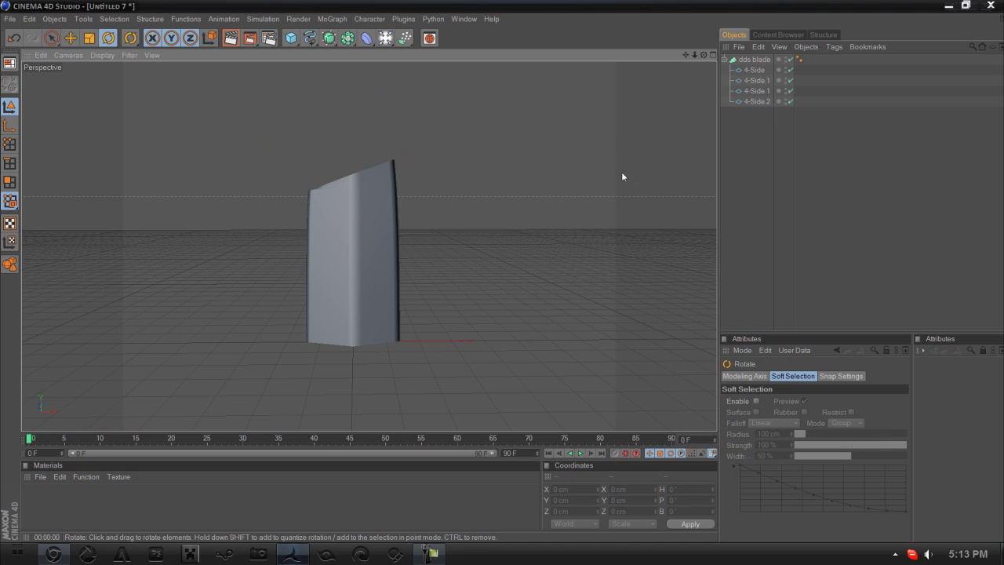
Move the tilted top diamond along its own Z axis to about X -7 cm, Y 520 cm
{"action": "left_click", "coordinate": [756, 101]}
{"action": "left_click", "coordinate": [71, 40]}
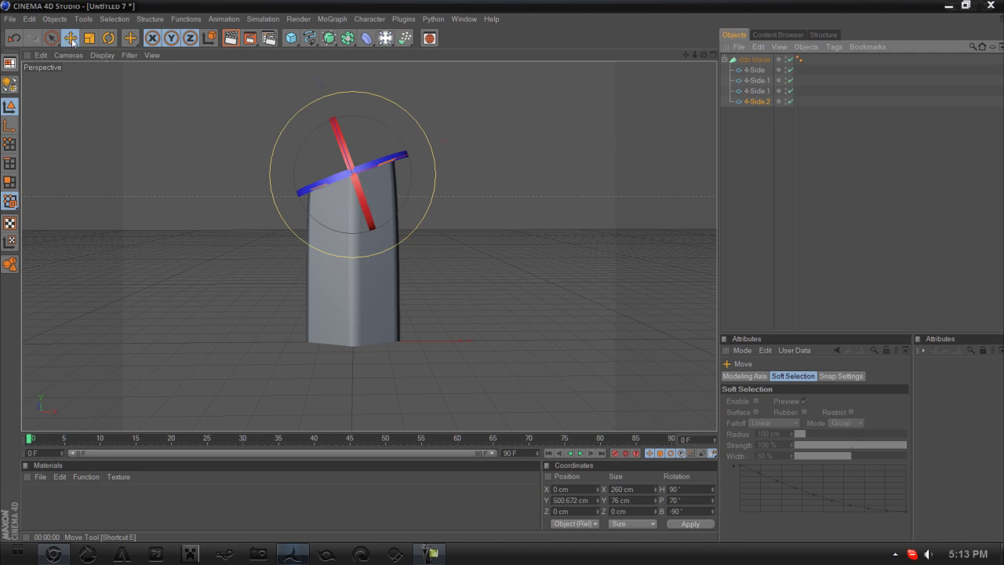
{"action": "left_click_drag", "start_coordinate": [319, 79], "coordinate": [317, 73]}
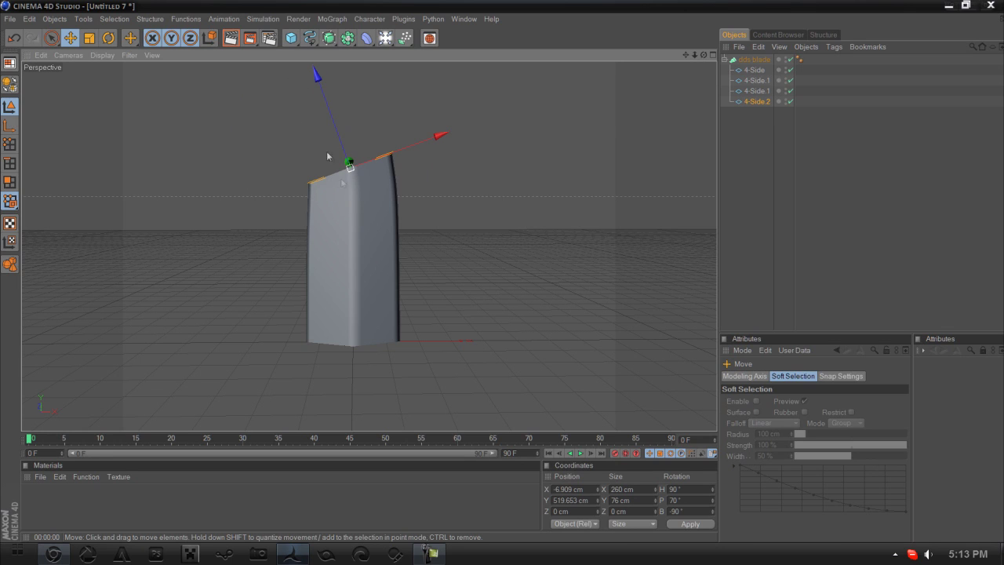
{"action": "left_click", "coordinate": [741, 161]}
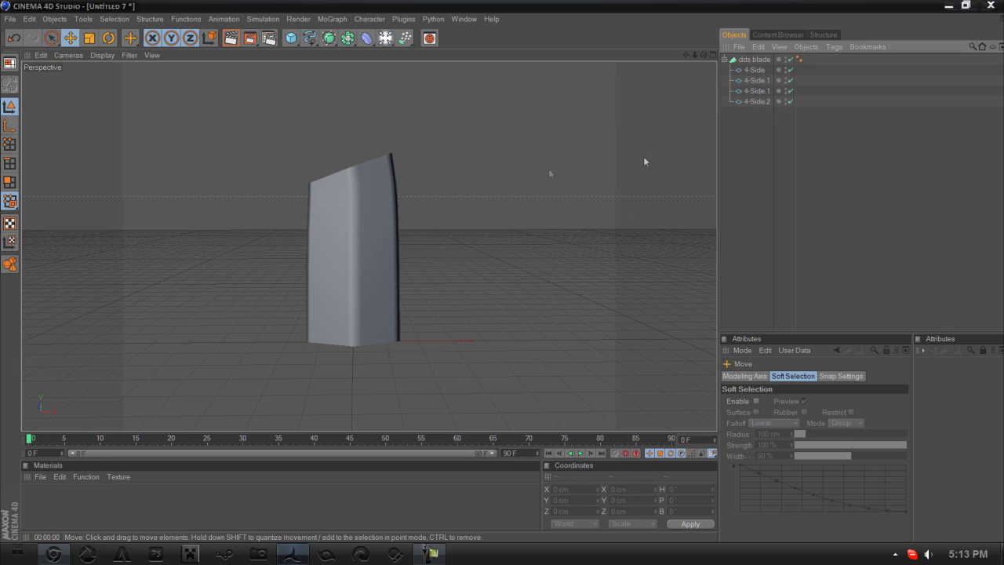
Duplicate the tilted top diamond inside the loft and set the copy's a dimension to 245 cm
{"action": "left_click", "coordinate": [756, 102]}
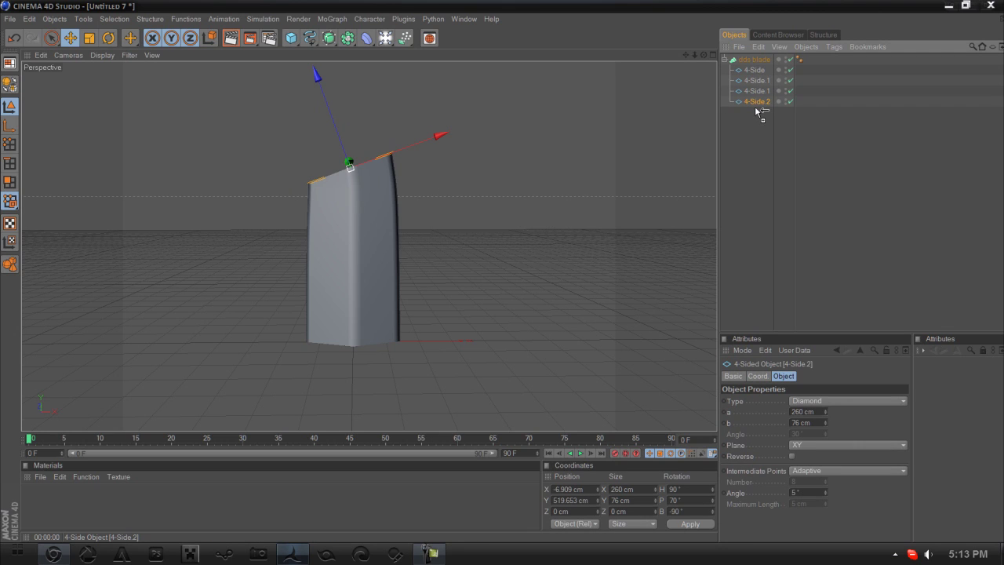
{"action": "left_click_drag", "start_coordinate": [758, 111], "coordinate": [754, 108]}
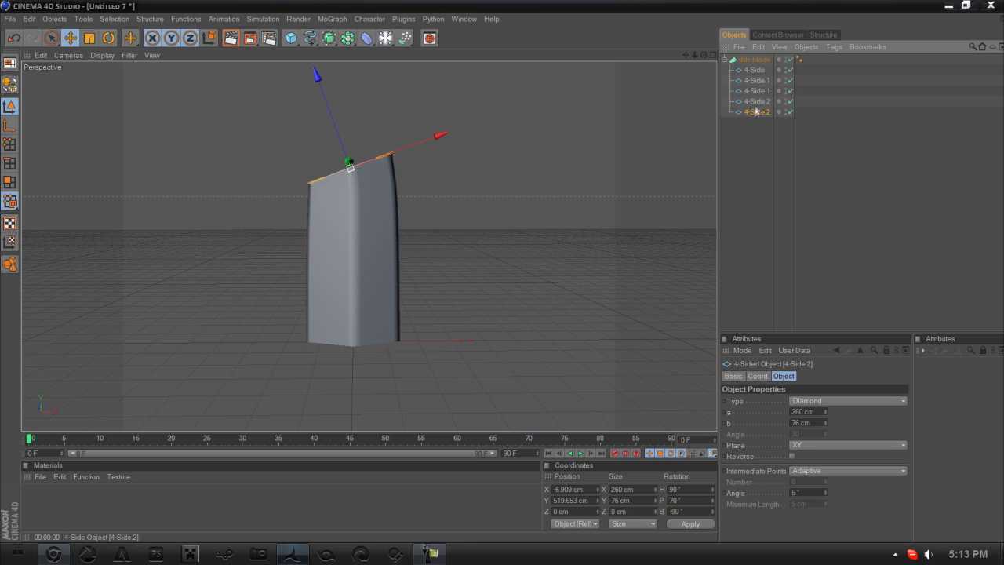
{"action": "left_click_drag", "start_coordinate": [819, 410], "coordinate": [645, 388]}
{"action": "type", "text": "245"}
{"action": "key", "text": "Return"}
Set the new top diamond's b dimension to 64 cm and move it to about X -19 cm, Y 593 cm
{"action": "left_click", "coordinate": [808, 423]}
{"action": "type", "text": "64"}
{"action": "key", "text": "Return"}
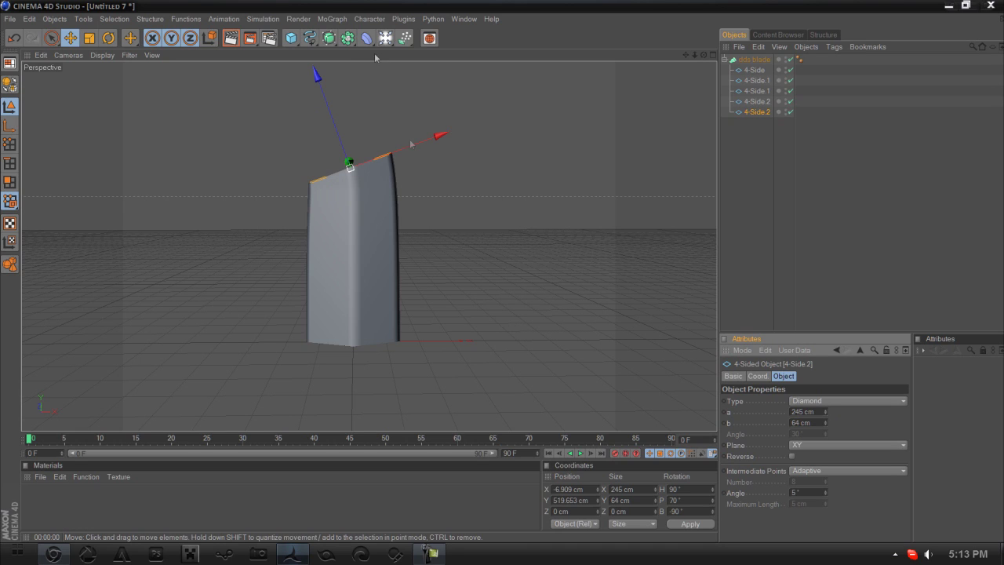
{"action": "left_click_drag", "start_coordinate": [317, 75], "coordinate": [308, 58]}
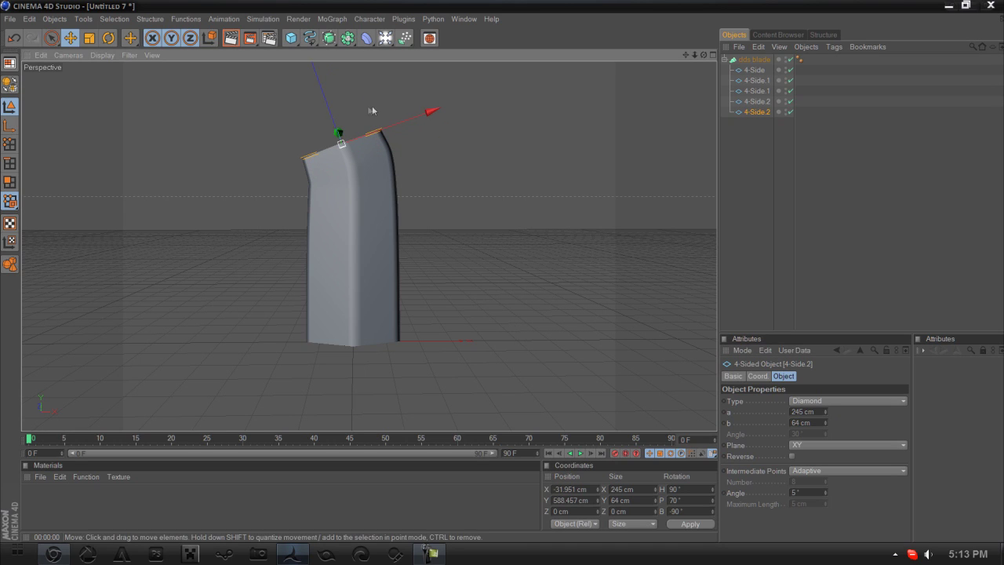
{"action": "left_click_drag", "start_coordinate": [373, 134], "coordinate": [379, 130]}
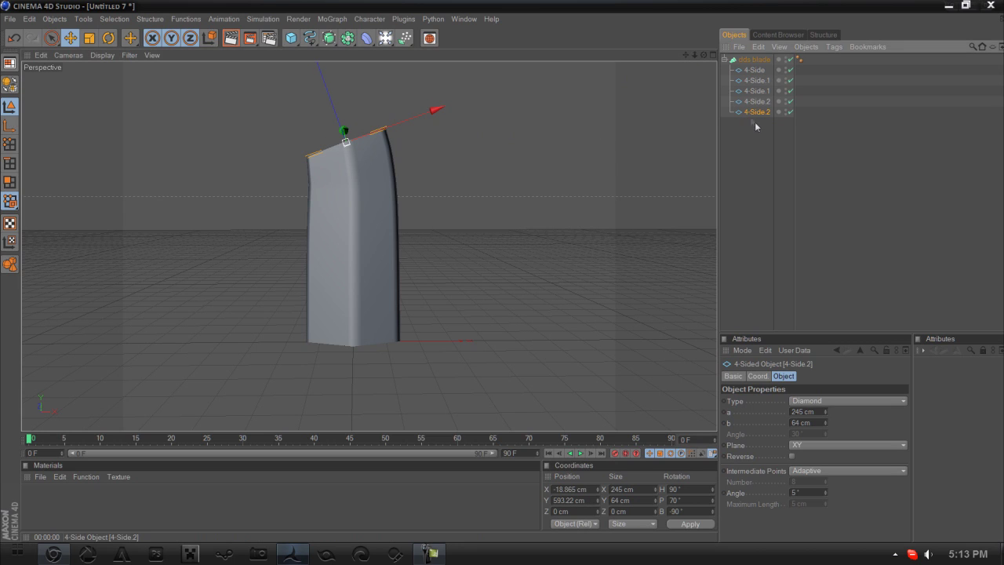
Duplicate the 245 cm top diamond and move the copy along its own axes to about X -31 cm, Y 653 cm
{"action": "left_click_drag", "start_coordinate": [749, 114], "coordinate": [756, 119], "text": "ctrl"}
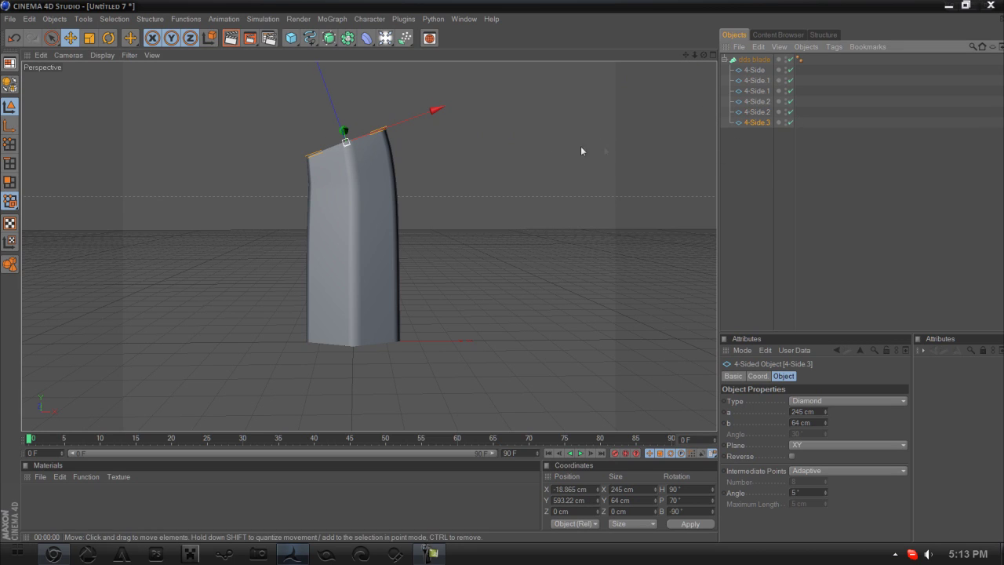
{"action": "left_click_drag", "start_coordinate": [686, 55], "coordinate": [690, 107]}
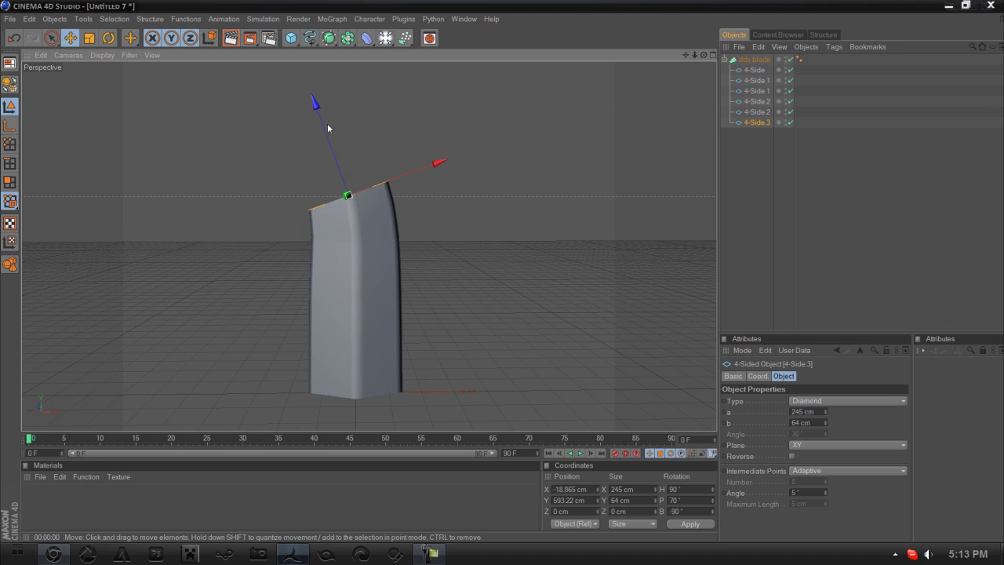
{"action": "left_click_drag", "start_coordinate": [350, 195], "coordinate": [337, 188]}
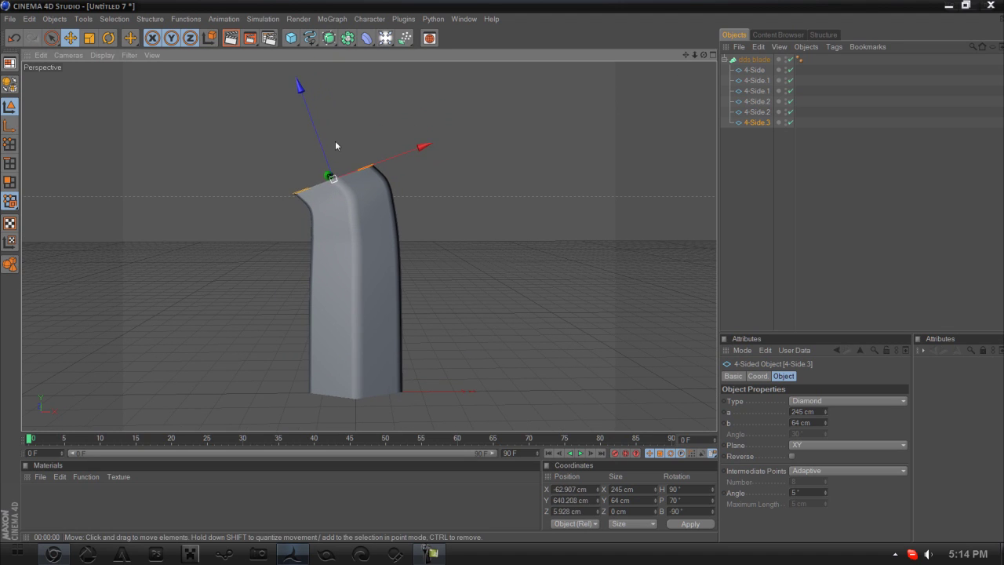
{"action": "key", "text": "ctrl+z"}
{"action": "left_click_drag", "start_coordinate": [336, 160], "coordinate": [337, 135]}
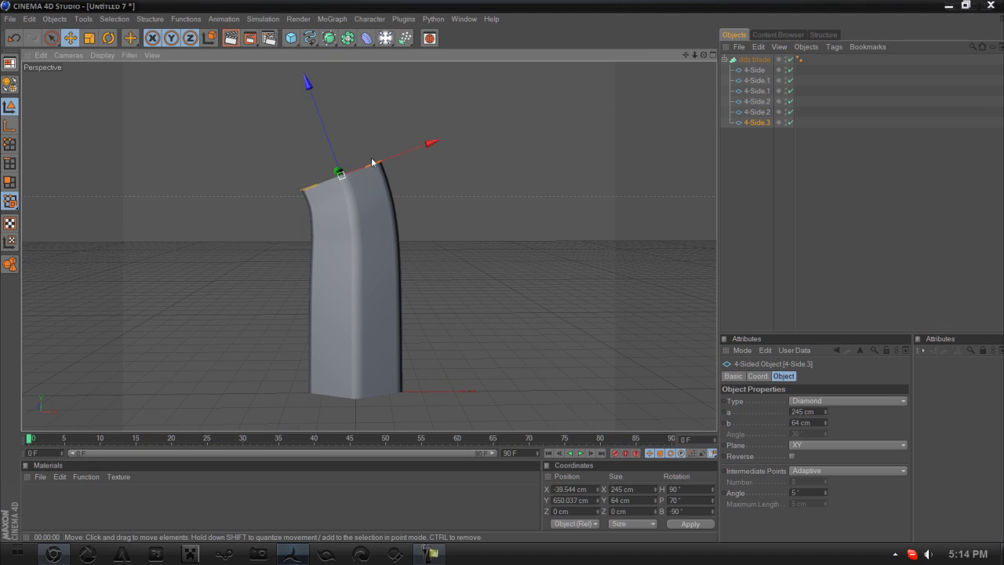
{"action": "left_click_drag", "start_coordinate": [433, 144], "coordinate": [427, 146]}
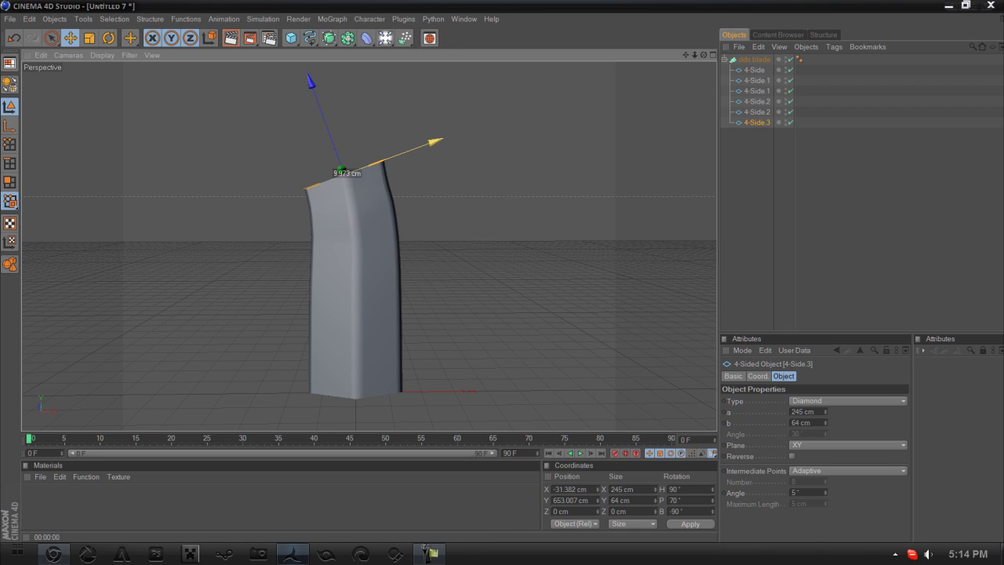
Set the topmost diamond's a to 220 cm and b to 50 cm, and shift it to about X -42 cm, Y 649 cm
{"action": "left_click", "coordinate": [818, 411]}
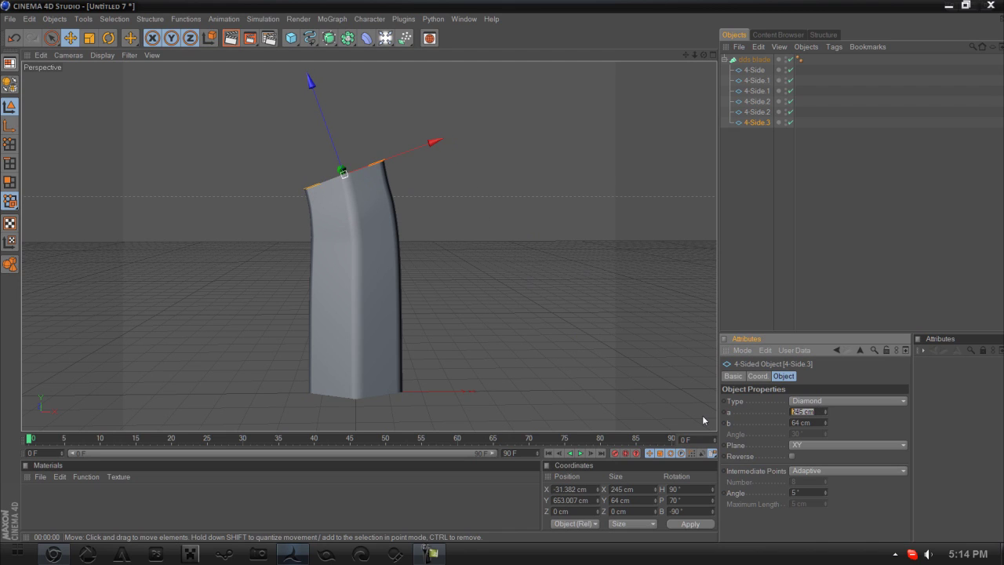
{"action": "type", "text": "230"}
{"action": "key", "text": "Return"}
{"action": "left_click_drag", "start_coordinate": [820, 413], "coordinate": [775, 412]}
{"action": "type", "text": "220"}
{"action": "key", "text": "Return"}
{"action": "left_click_drag", "start_coordinate": [818, 422], "coordinate": [791, 423]}
{"action": "type", "text": "50"}
{"action": "key", "text": "Return"}
{"action": "mouse_move", "coordinate": [437, 142]}
{"action": "left_mouse_down"}
{"action": "mouse_move", "coordinate": [423, 144]}
{"action": "mouse_move", "coordinate": [440, 154]}
{"action": "left_mouse_up"}
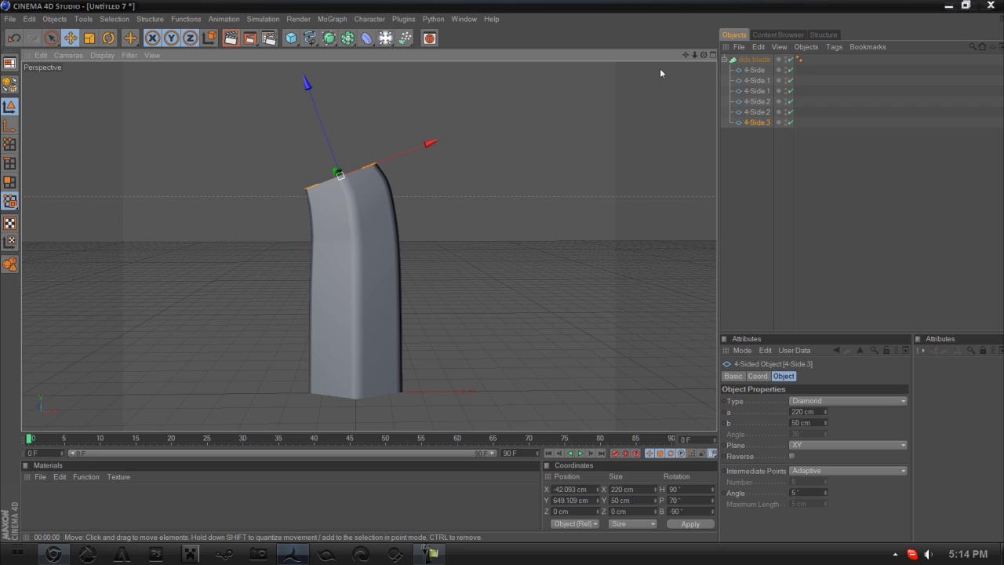
Rotate the topmost 220 cm diamond to a pitch of 55° and deselect it
{"action": "left_click", "coordinate": [108, 38]}
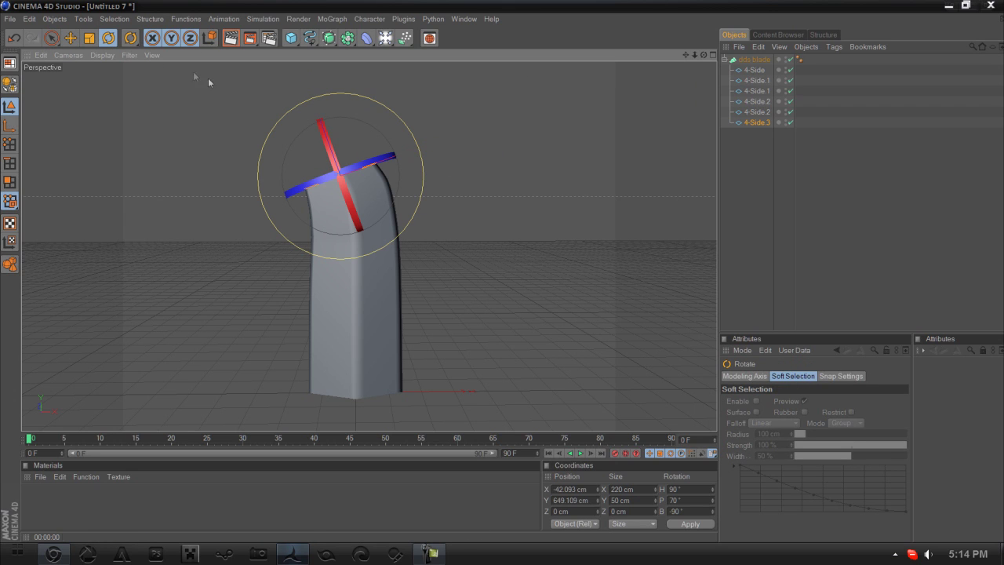
{"action": "left_click_drag", "start_coordinate": [284, 149], "coordinate": [278, 166]}
{"action": "left_click", "coordinate": [465, 222]}
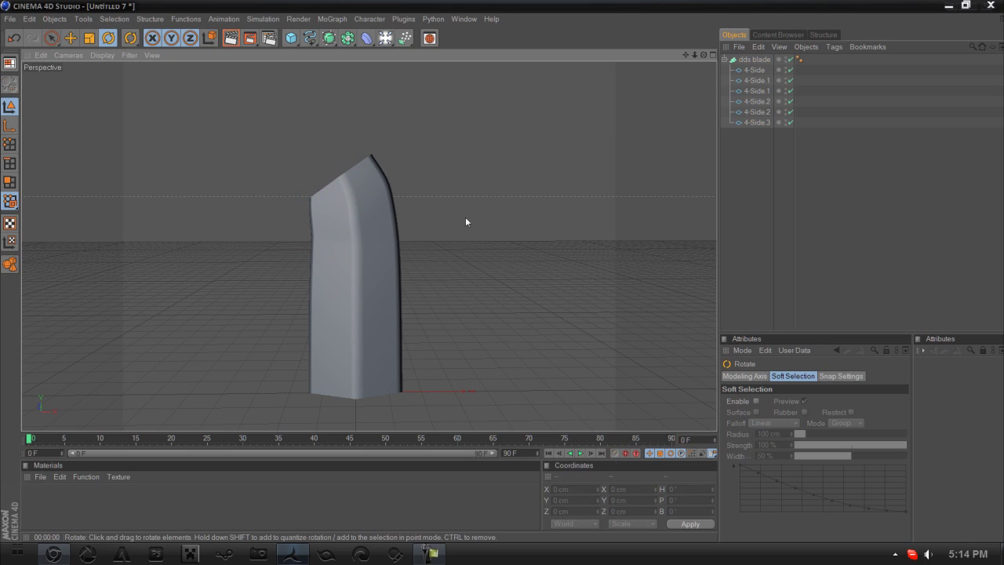
Duplicate the 220 cm top diamond and move the copy along its Z axis to about X -80 cm, Y 703 cm
{"action": "left_click", "coordinate": [756, 123]}
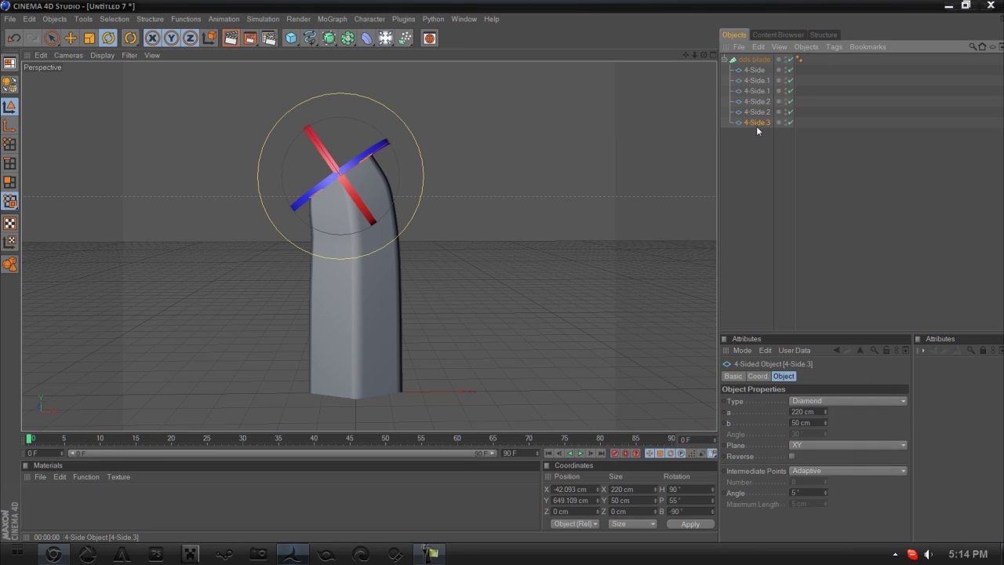
{"action": "left_click_drag", "start_coordinate": [757, 123], "coordinate": [757, 133]}
{"action": "left_click_drag", "start_coordinate": [759, 133], "coordinate": [757, 134], "text": "ctrl"}
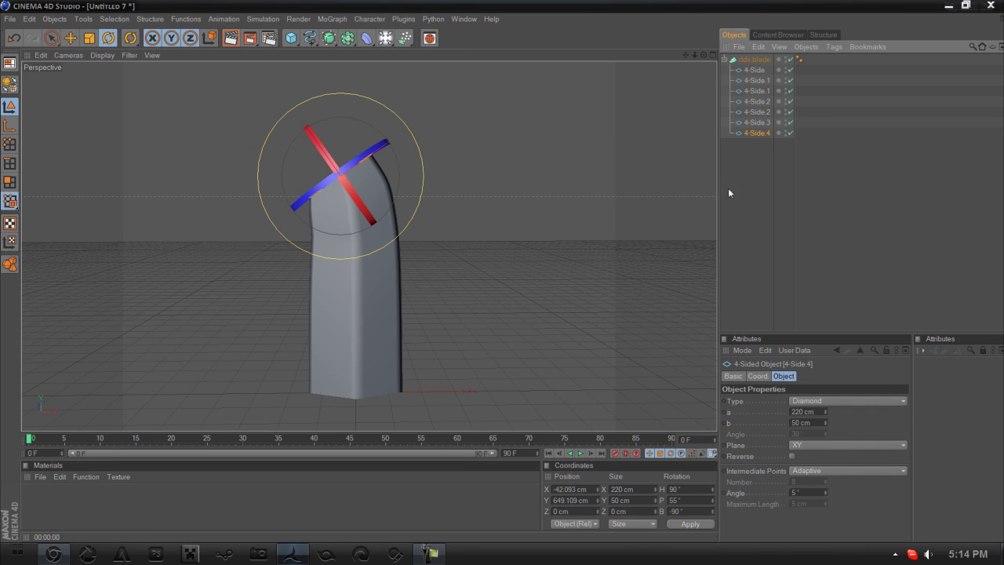
{"action": "left_click", "coordinate": [70, 38]}
{"action": "left_click_drag", "start_coordinate": [361, 213], "coordinate": [344, 191]}
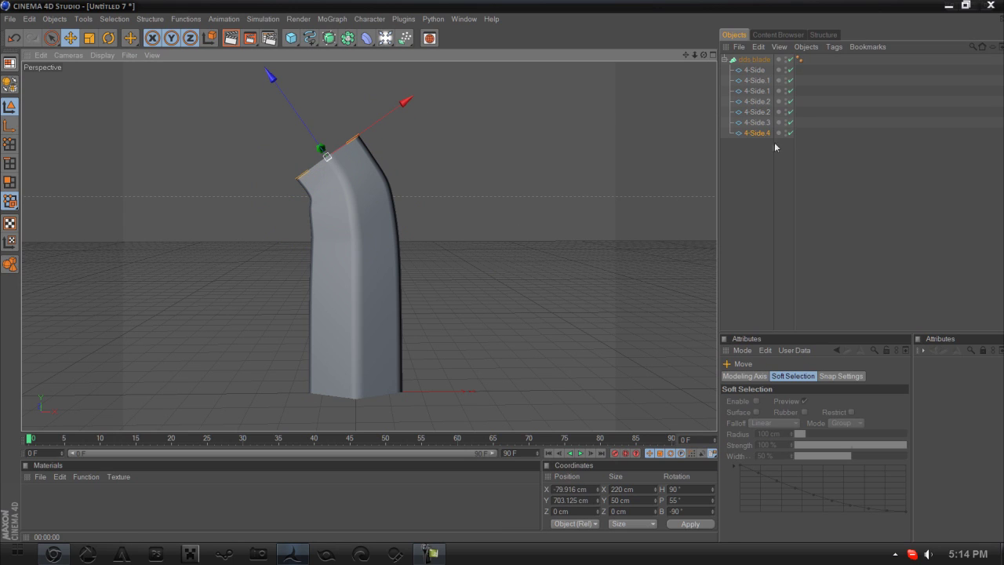
Set the new top diamond's a dimension to 190 cm and b to 40 cm
{"action": "left_click", "coordinate": [755, 134]}
{"action": "left_click", "coordinate": [819, 412]}
{"action": "type", "text": "190"}
{"action": "key", "text": "Return"}
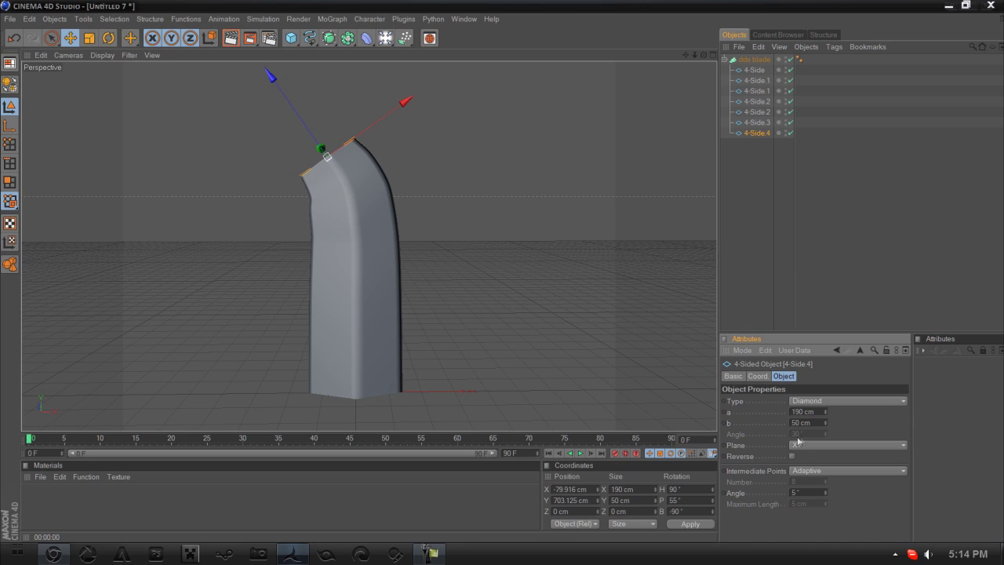
{"action": "left_click", "coordinate": [815, 423]}
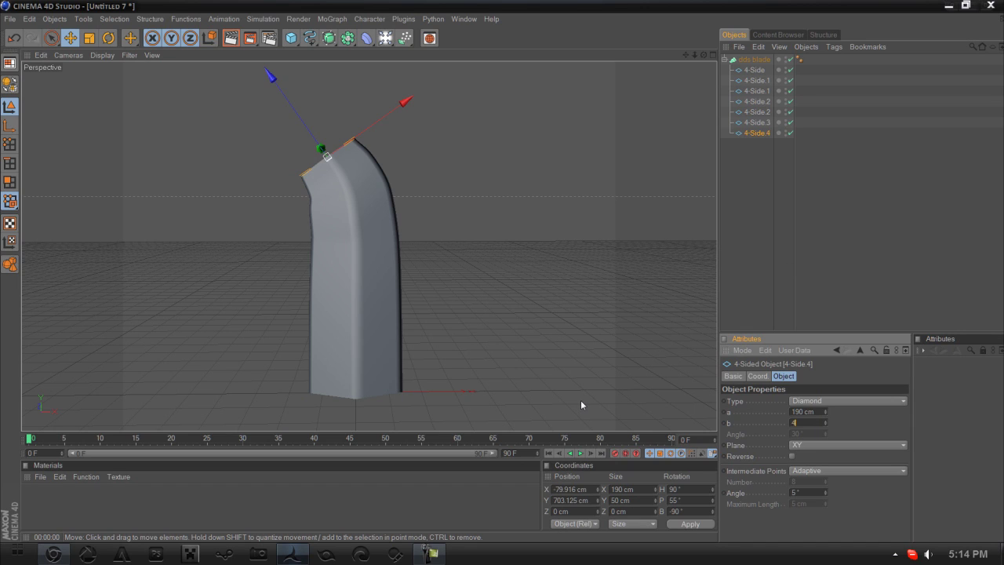
Duplicate the 190 cm top diamond and move the copy along its Z axis to about X -130 cm, Y 775 cm
{"action": "left_click_drag", "start_coordinate": [704, 55], "coordinate": [533, 49]}
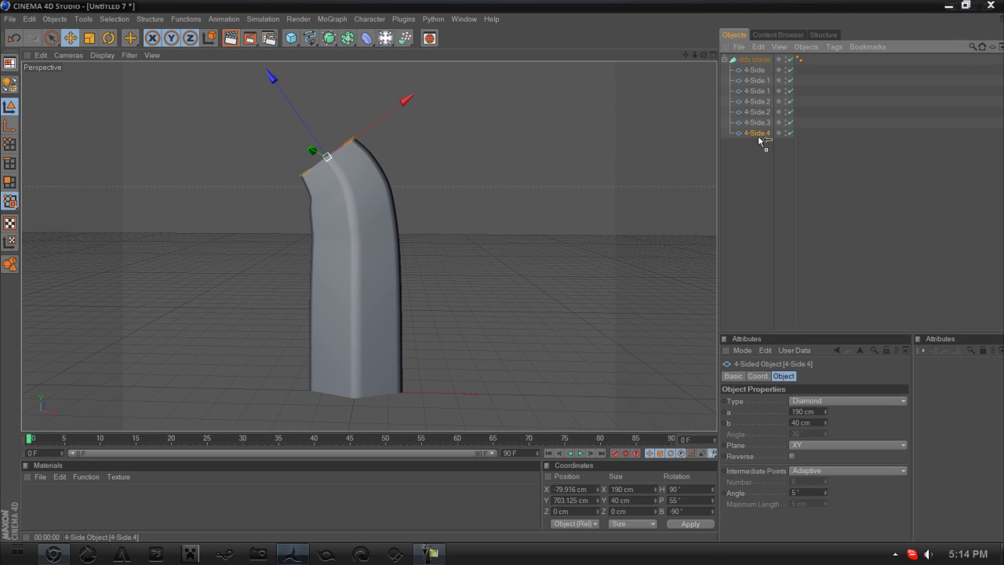
{"action": "left_click_drag", "start_coordinate": [759, 140], "coordinate": [757, 142], "text": "ctrl"}
{"action": "left_click_drag", "start_coordinate": [294, 104], "coordinate": [278, 98]}
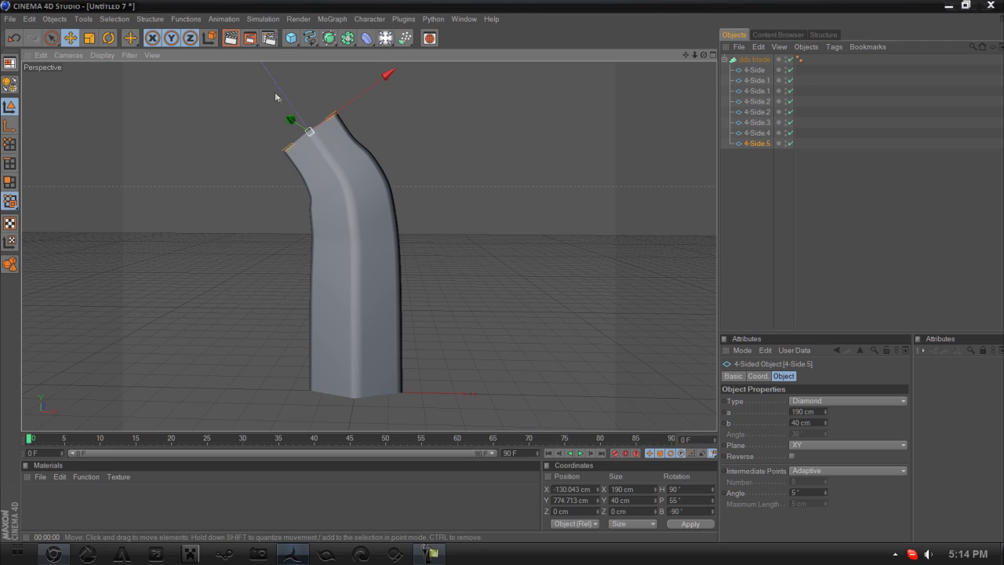
Shrink the topmost diamond to a 1 cm and b 1 cm, and shift it to about X -162 cm, Y 753 cm
{"action": "double_click", "coordinate": [808, 412]}
{"action": "type", "text": "10"}
{"action": "key", "text": "Return"}
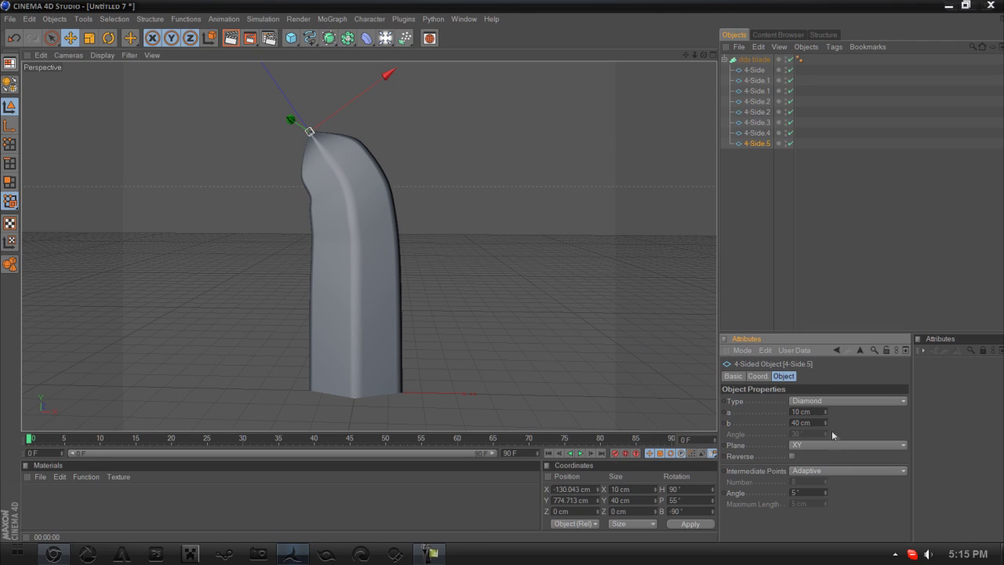
{"action": "type", "text": "1"}
{"action": "key", "text": "Return"}
{"action": "type", "text": "1"}
{"action": "key", "text": "Return"}
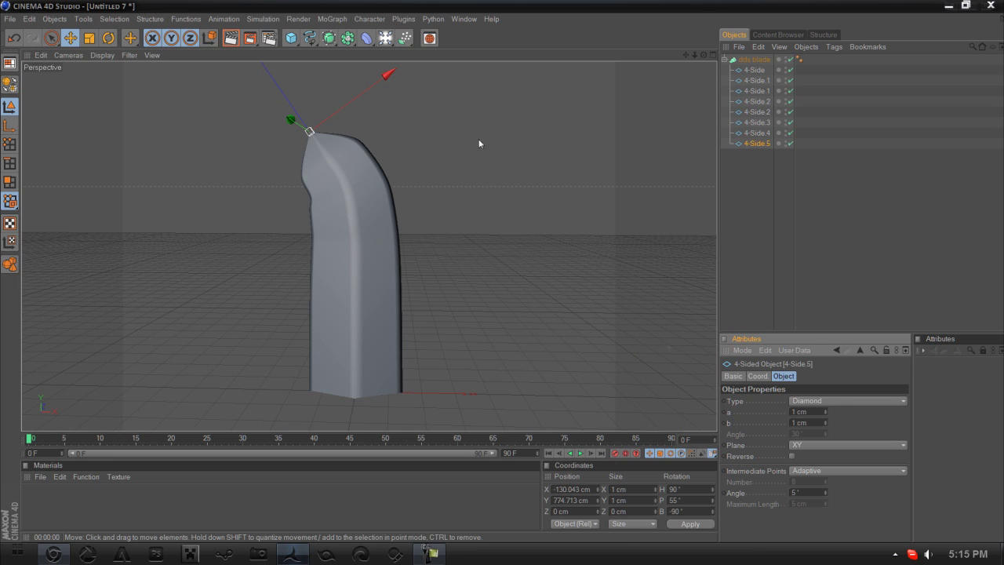
{"action": "left_click_drag", "start_coordinate": [388, 73], "coordinate": [377, 81]}
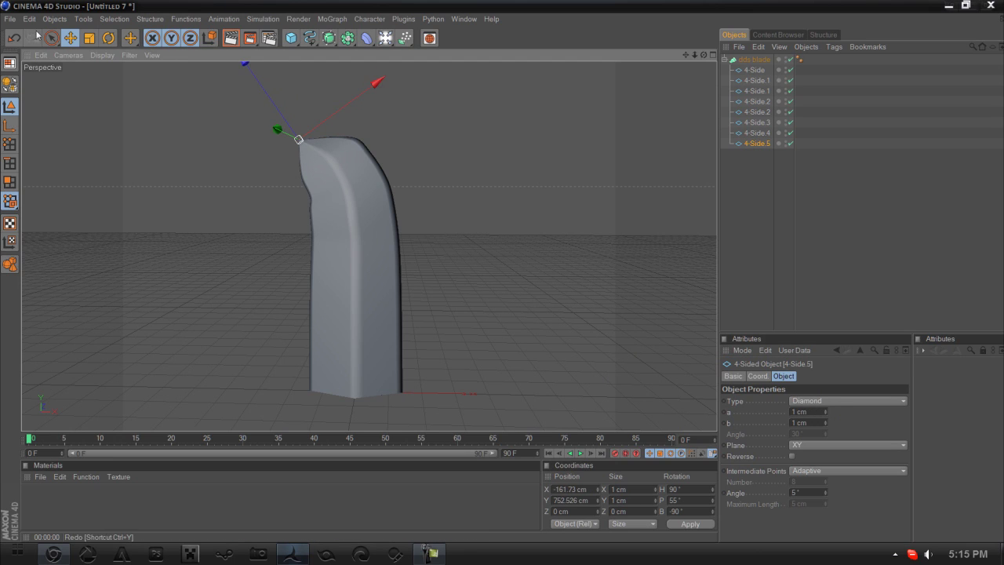
Rotate the 1 cm tip diamond to a pitch of 30° and extend it along its Z axis to about X -334 cm, Y 852 cm
{"action": "left_click", "coordinate": [109, 39]}
{"action": "left_click_drag", "start_coordinate": [279, 85], "coordinate": [234, 76]}
{"action": "key", "text": "e"}
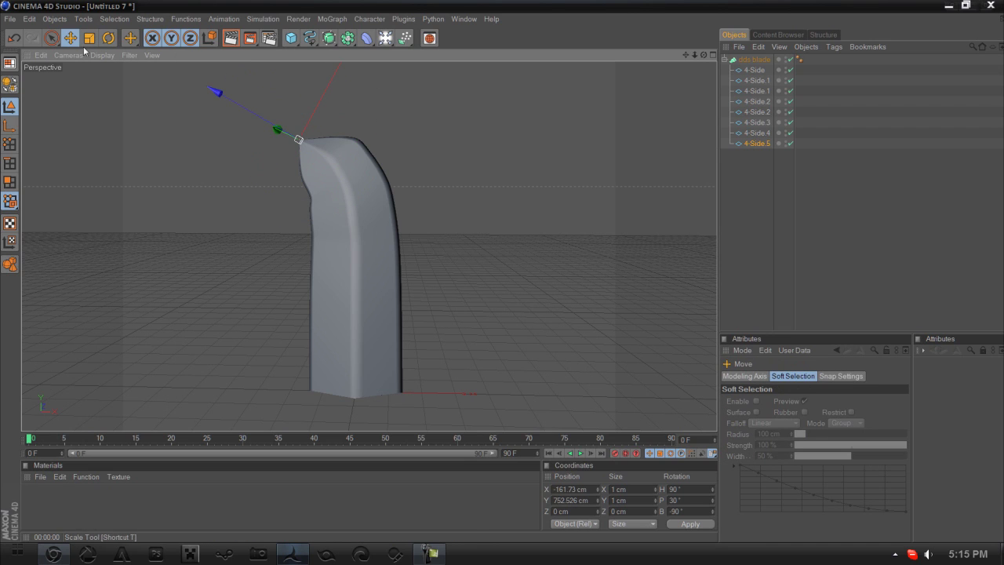
{"action": "left_click_drag", "start_coordinate": [254, 120], "coordinate": [193, 83]}
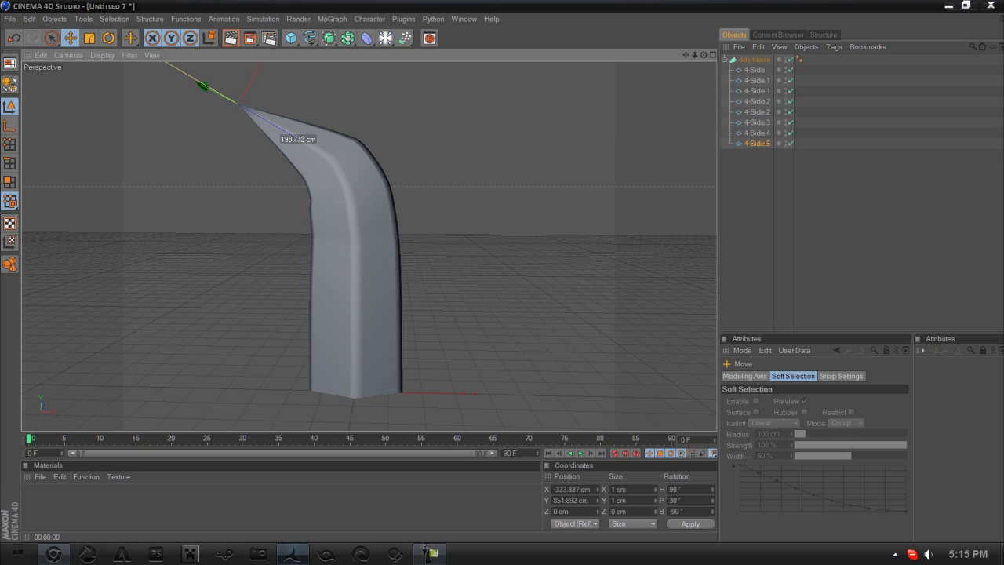
Shift the 190 cm diamond below the tip slightly along its X axis towards the inner side of the blade's bend
{"action": "left_click", "coordinate": [755, 134]}
{"action": "scroll", "coordinate": [317, 135], "scroll_direction": "up", "scroll_amount": 4}
{"action": "left_click_drag", "start_coordinate": [685, 54], "coordinate": [756, 86]}
{"action": "scroll", "coordinate": [647, 66], "scroll_direction": "up", "scroll_amount": 3}
{"action": "left_click_drag", "start_coordinate": [685, 55], "coordinate": [659, 122]}
{"action": "left_click_drag", "start_coordinate": [443, 121], "coordinate": [438, 123]}
Shift the 220 cm diamond to about X -47 cm, Y 646 cm and the 190 cm diamond to about X -94 cm, Y 693 cm
{"action": "left_click", "coordinate": [758, 123]}
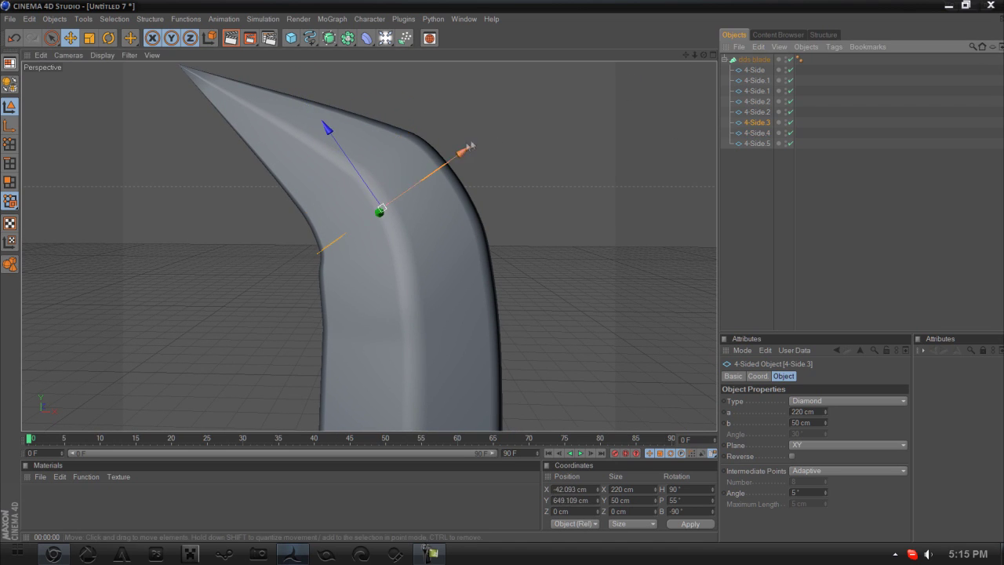
{"action": "left_click_drag", "start_coordinate": [457, 159], "coordinate": [453, 162]}
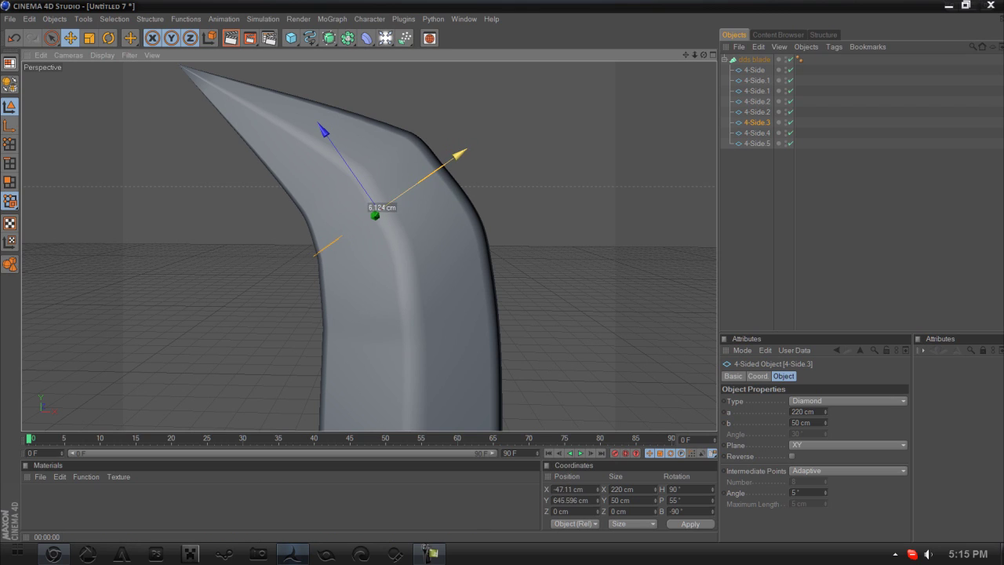
{"action": "left_click", "coordinate": [754, 133]}
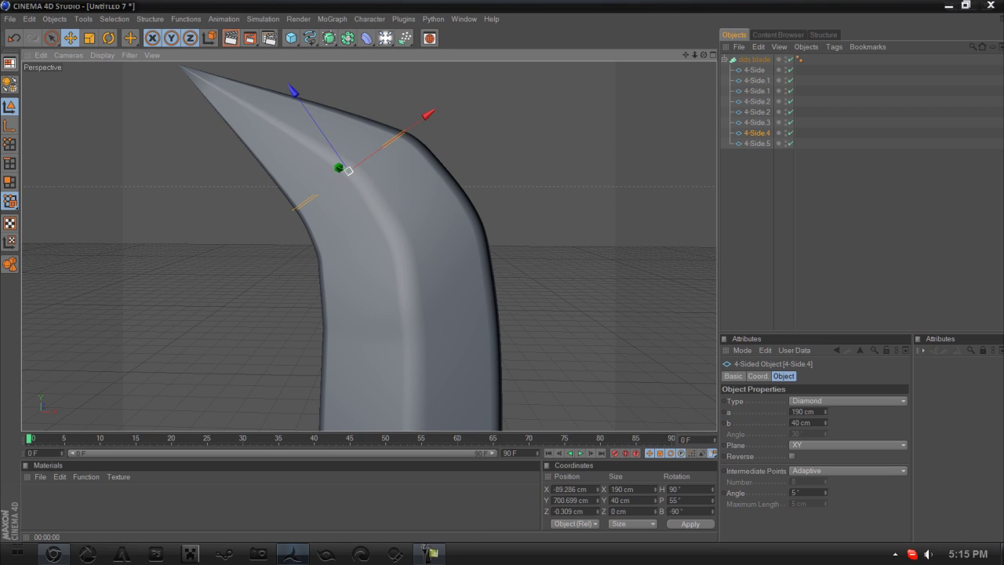
{"action": "left_click_drag", "start_coordinate": [423, 118], "coordinate": [418, 123]}
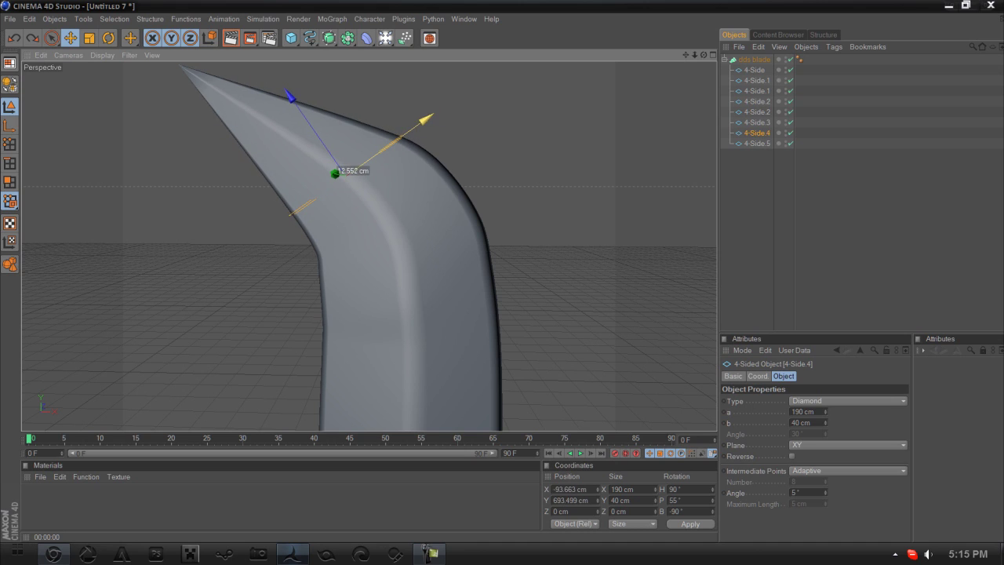
Shift the 245 cm diamond to about X -23 cm, Y 592 cm and the 220 cm diamond to about X -57 cm, Y 659 cm
{"action": "left_click", "coordinate": [756, 112]}
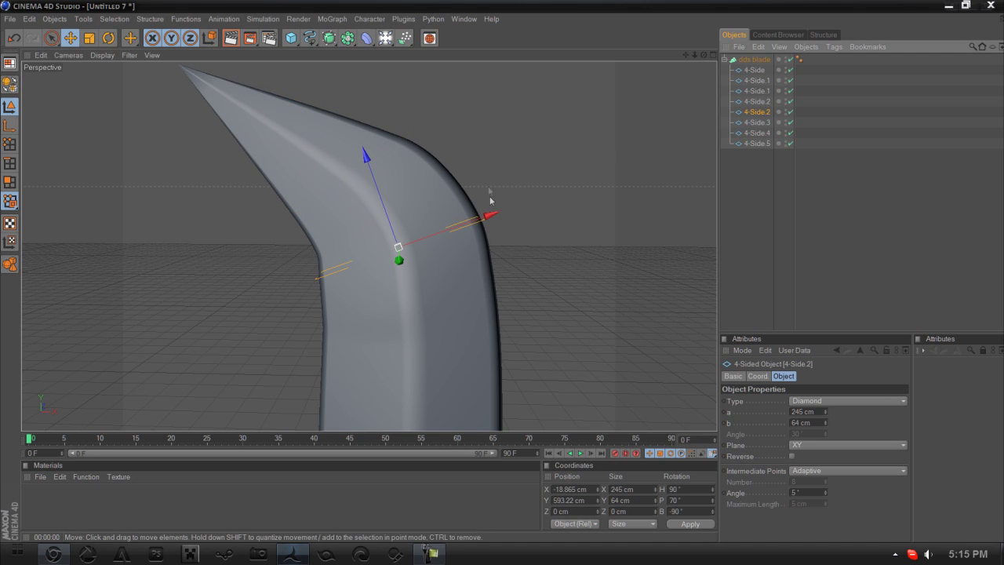
{"action": "left_click_drag", "start_coordinate": [494, 216], "coordinate": [492, 217]}
{"action": "mouse_move", "coordinate": [388, 203]}
{"action": "left_mouse_down"}
{"action": "mouse_move", "coordinate": [381, 188]}
{"action": "mouse_move", "coordinate": [394, 221]}
{"action": "left_mouse_up"}
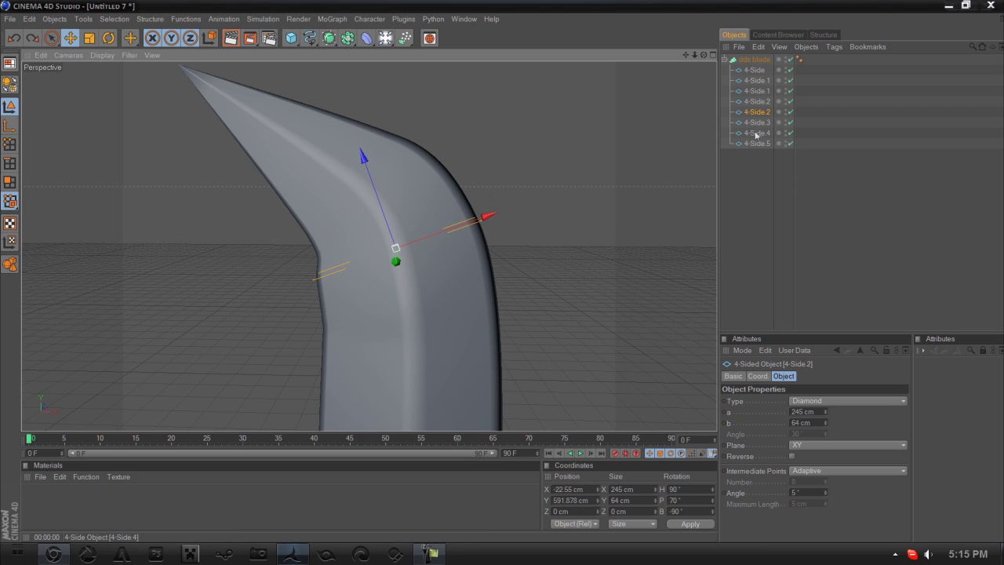
{"action": "left_click", "coordinate": [745, 123]}
{"action": "left_click_drag", "start_coordinate": [356, 179], "coordinate": [347, 168]}
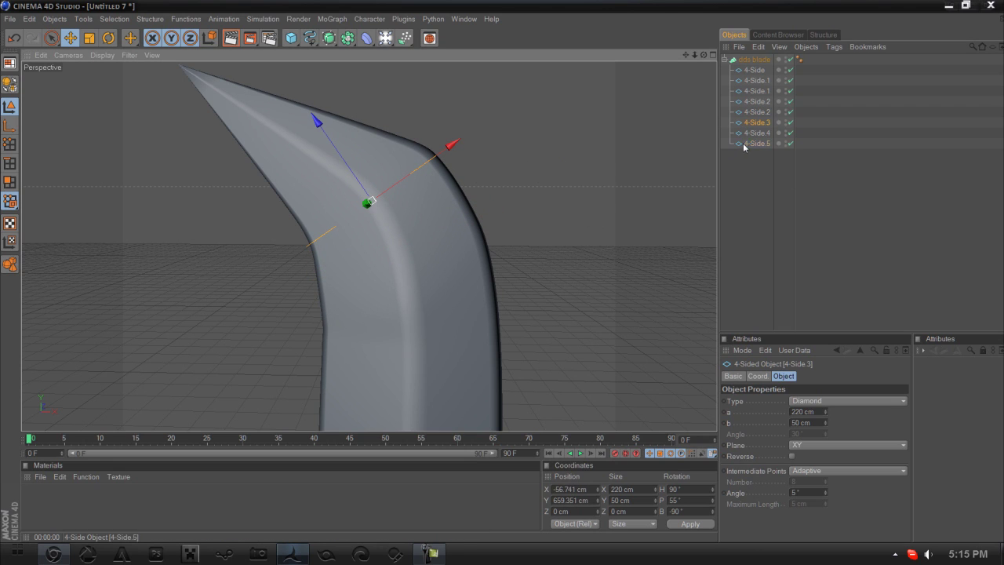
Nudge the 260 cm diamond at the lower start of the bend slightly along its Z axis
{"action": "left_click", "coordinate": [756, 102]}
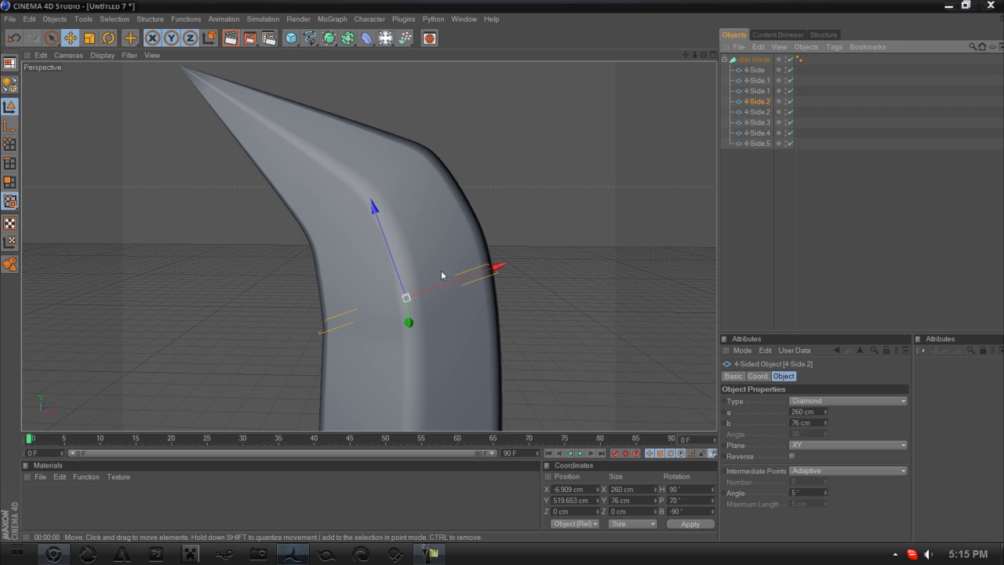
{"action": "mouse_move", "coordinate": [374, 206]}
{"action": "left_mouse_down"}
{"action": "mouse_move", "coordinate": [377, 214]}
{"action": "mouse_move", "coordinate": [372, 205]}
{"action": "left_mouse_up"}
{"action": "scroll", "coordinate": [411, 235], "scroll_direction": "down", "scroll_amount": 8}
{"action": "scroll", "coordinate": [411, 234], "scroll_direction": "up", "scroll_amount": 4}
Set the 220 cm diamond's a dimension to 213 cm and shift it to about X -63 cm, Y 655 cm
{"action": "left_click", "coordinate": [758, 133]}
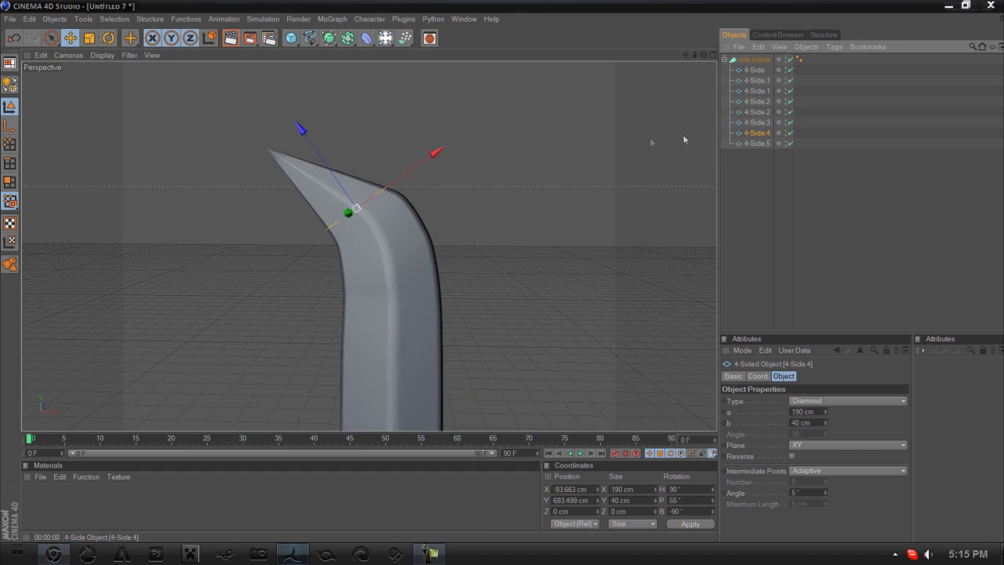
{"action": "left_click", "coordinate": [758, 123]}
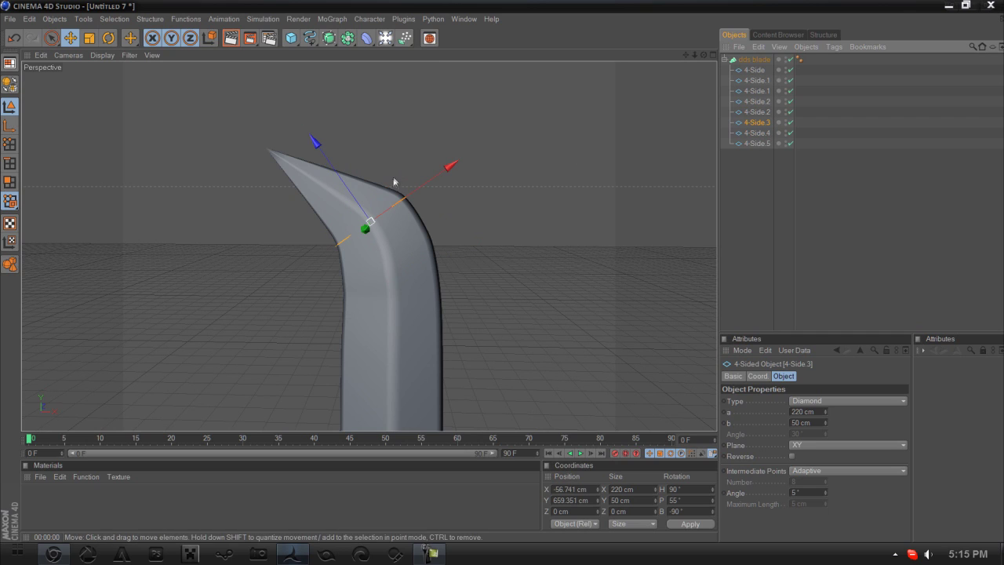
{"action": "left_click", "coordinate": [824, 411]}
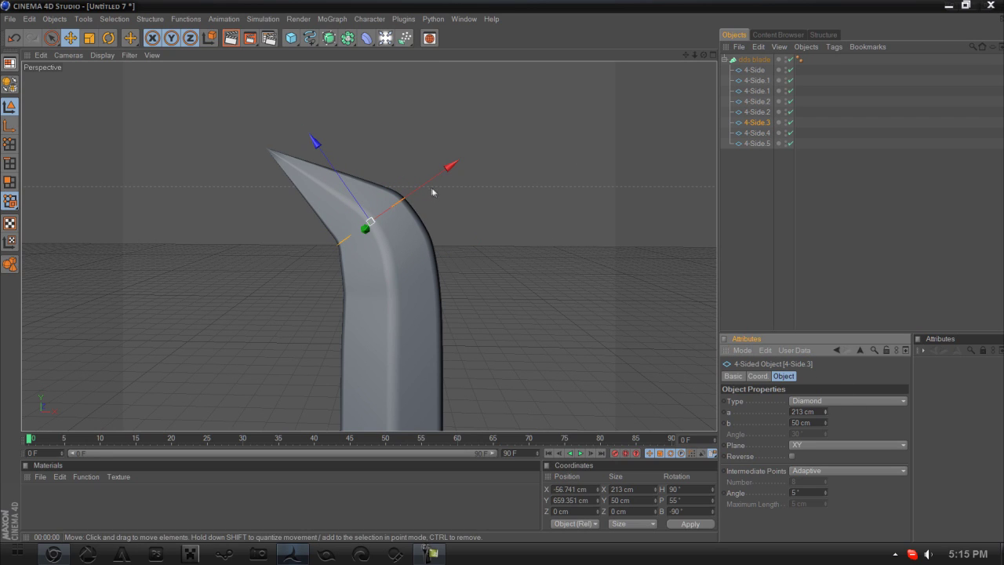
{"action": "left_click_drag", "start_coordinate": [439, 174], "coordinate": [430, 181]}
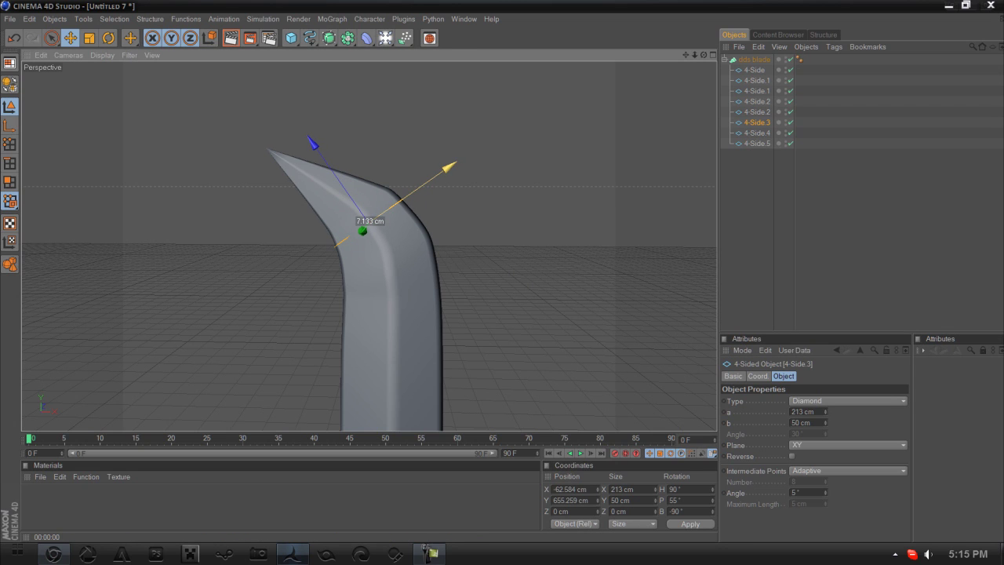
Render the active view to check the whole curved blade
{"action": "scroll", "coordinate": [416, 218], "scroll_direction": "down", "scroll_amount": 5}
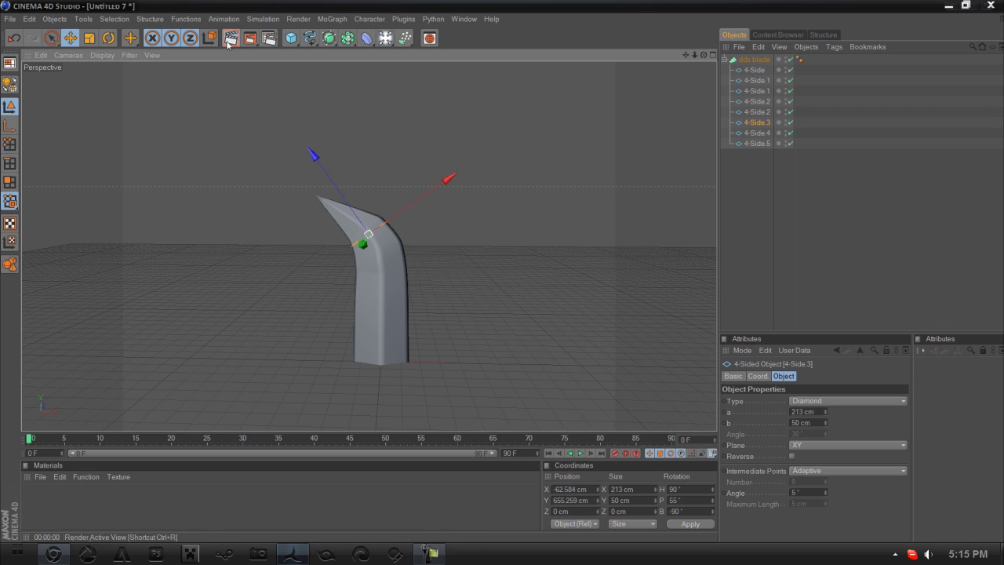
{"action": "left_click", "coordinate": [228, 41]}
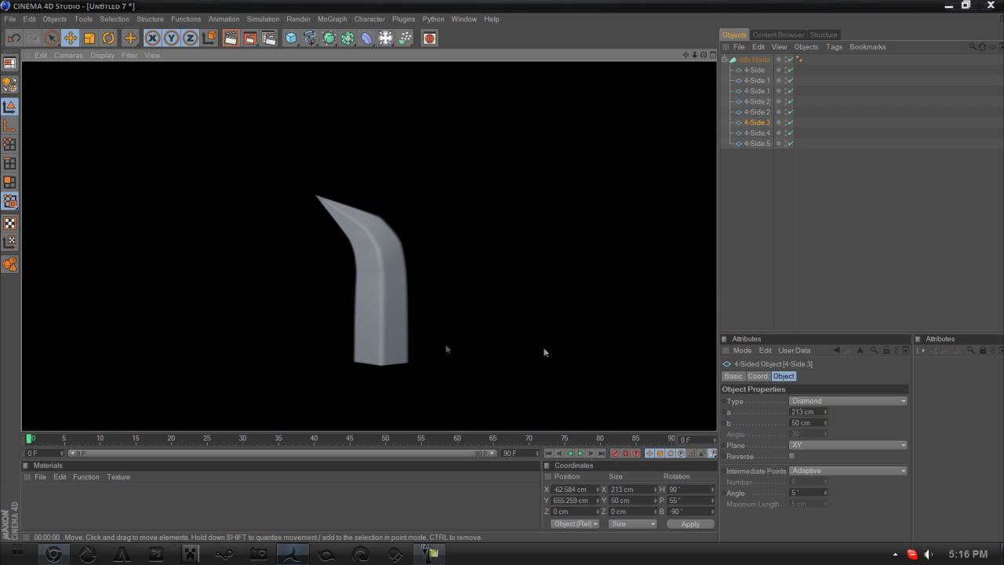